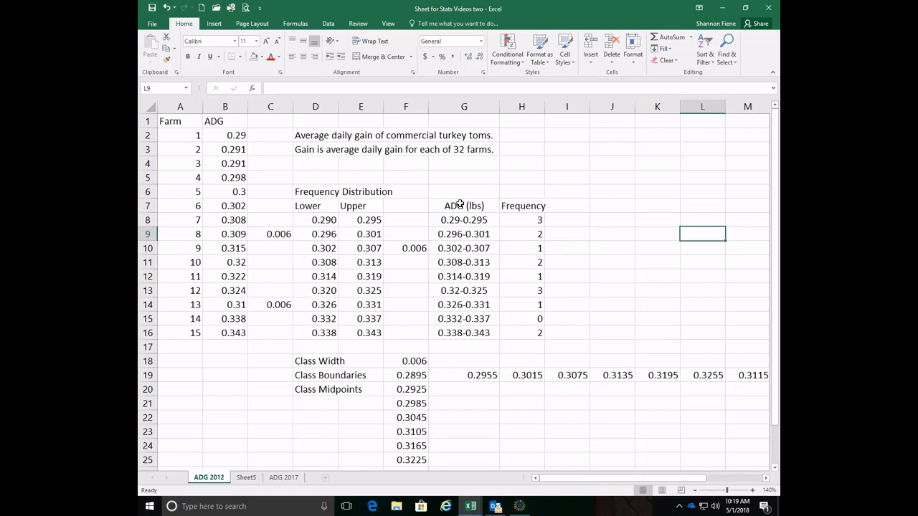
Step: Insert a 2-D clustered column chart from the ADG (lbs) and Frequency table in G7:H16 and move it up beside the class limits
{"action": "left_click_drag", "start_coordinate": [459, 204], "coordinate": [537, 334]}
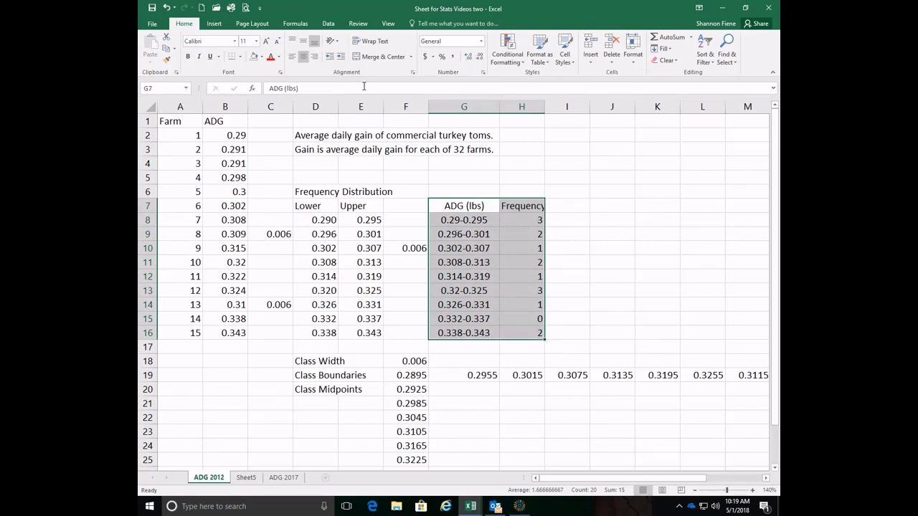
{"action": "left_click", "coordinate": [214, 23]}
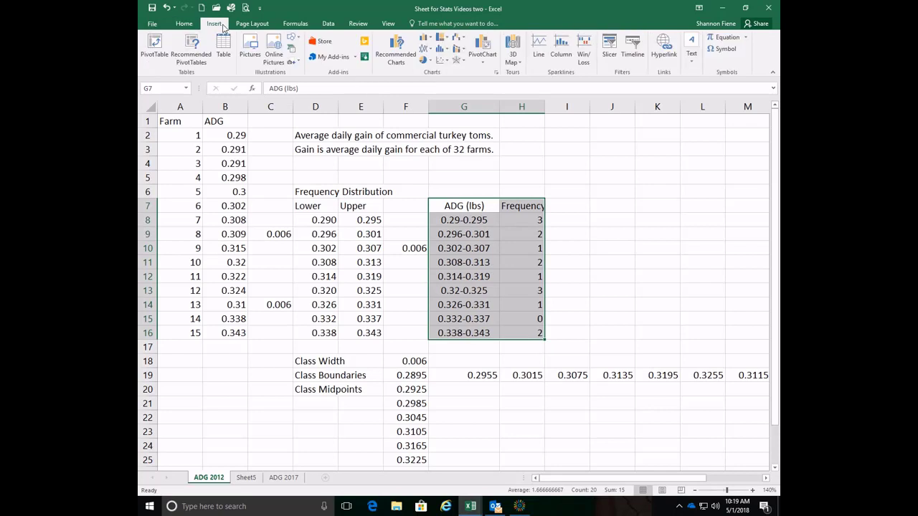
{"action": "left_click", "coordinate": [430, 39]}
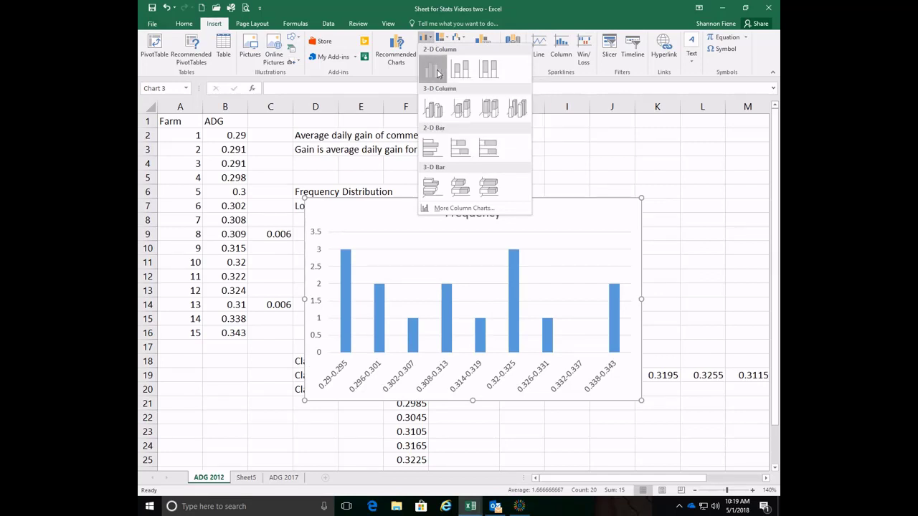
{"action": "left_click", "coordinate": [438, 72]}
{"action": "left_click_drag", "start_coordinate": [525, 222], "coordinate": [630, 165]}
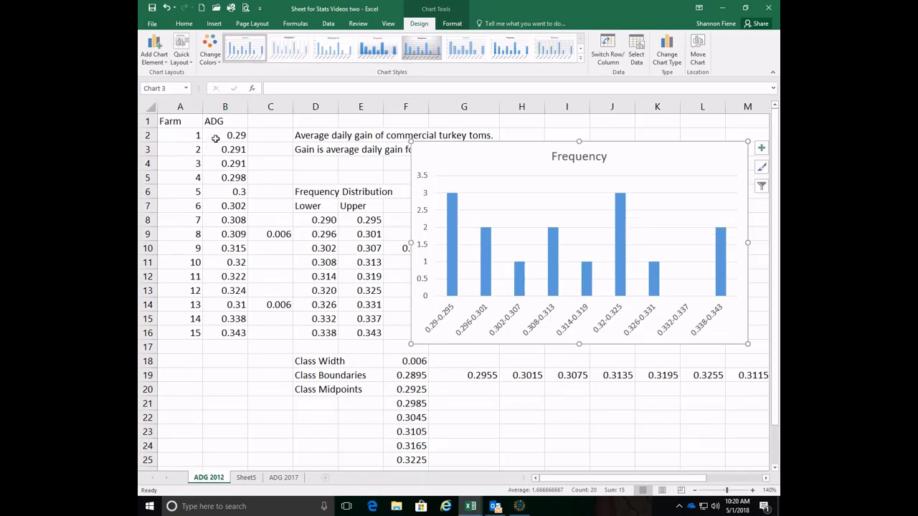
Step: Add a primary horizontal axis title to the chart reading "Class (ADG lbs)"
{"action": "left_click", "coordinate": [165, 63]}
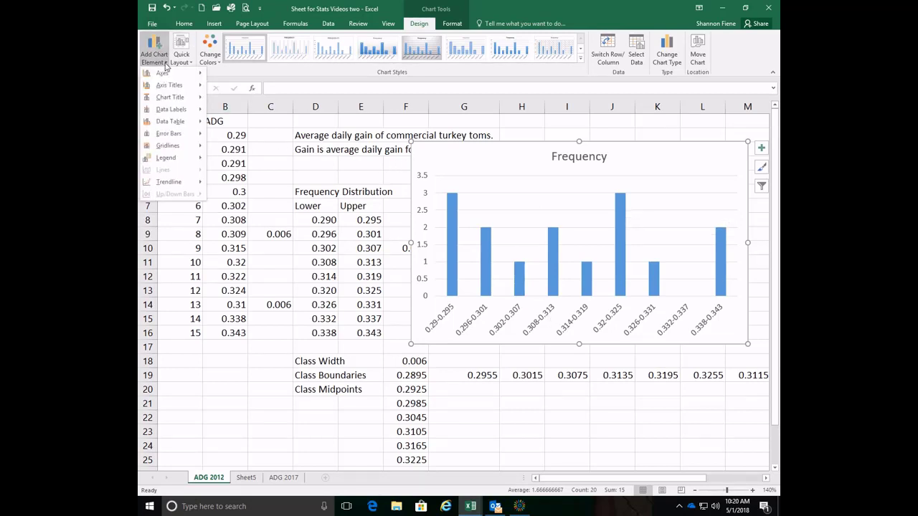
{"action": "mouse_move", "coordinate": [180, 98]}
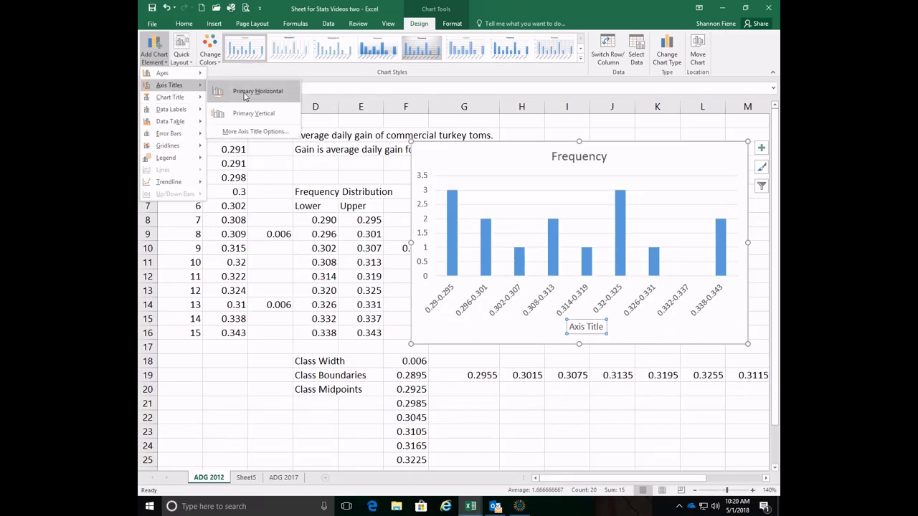
{"action": "left_click", "coordinate": [245, 96]}
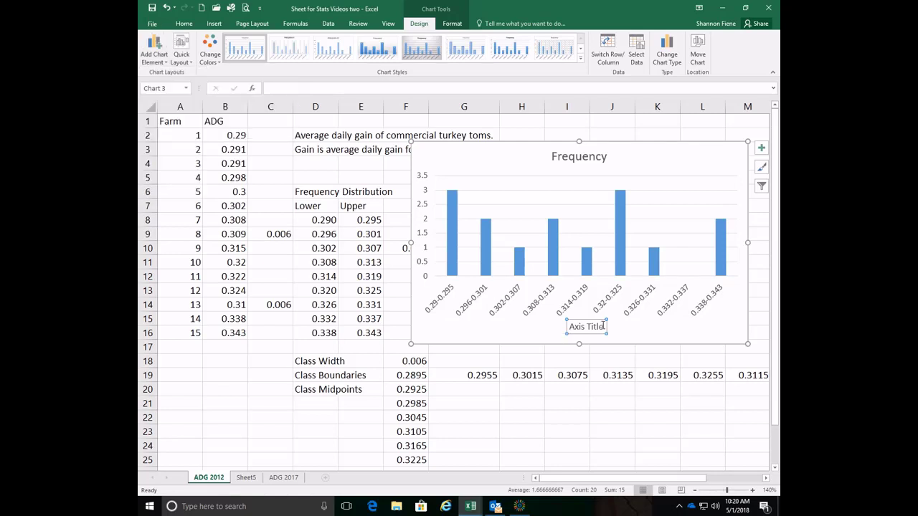
{"action": "left_click_drag", "start_coordinate": [604, 326], "coordinate": [566, 326]}
{"action": "type", "text": "Class"}
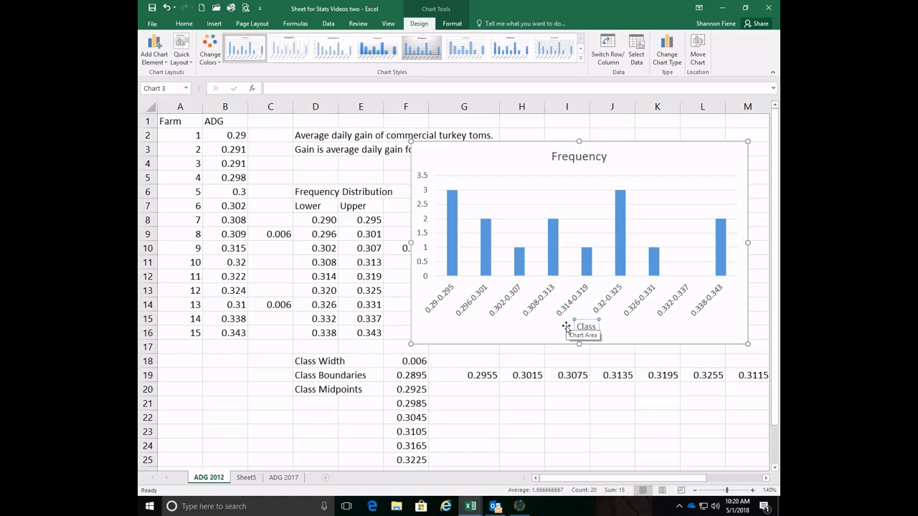
{"action": "type", "text": " (ADG"}
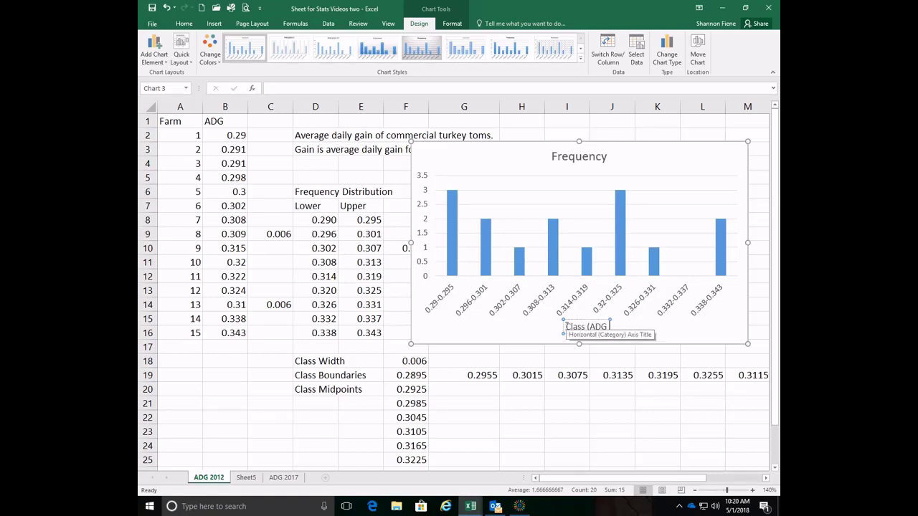
{"action": "type", "text": " lbs)"}
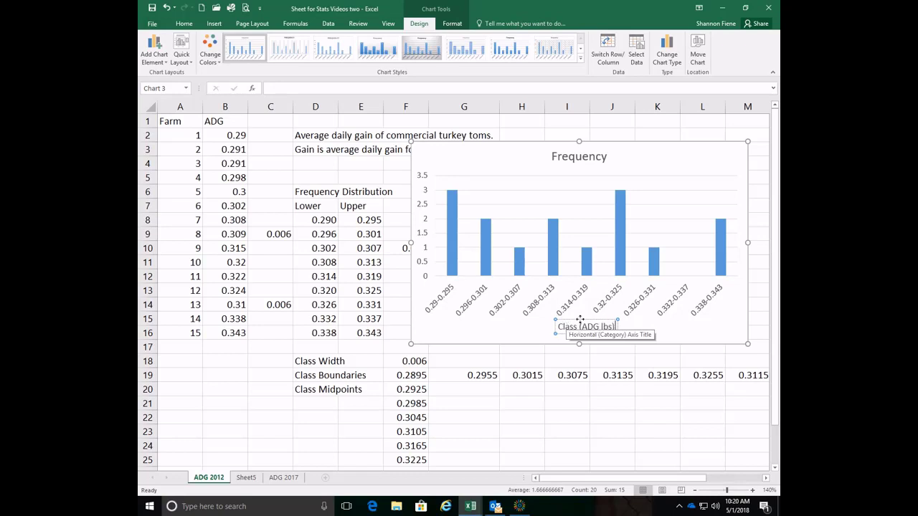
{"action": "left_click", "coordinate": [674, 337]}
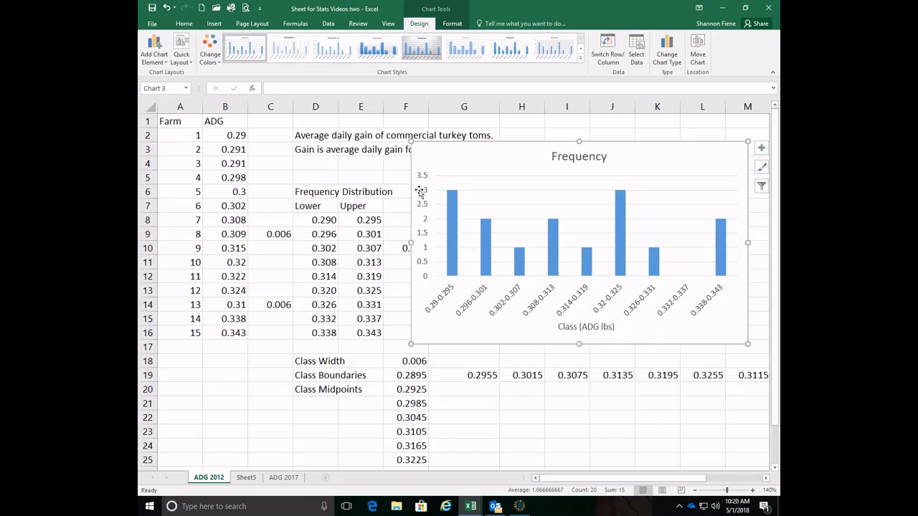
Step: Add a primary vertical axis title to the chart reading "Frequency"
{"action": "left_click", "coordinate": [166, 64]}
{"action": "mouse_move", "coordinate": [172, 86]}
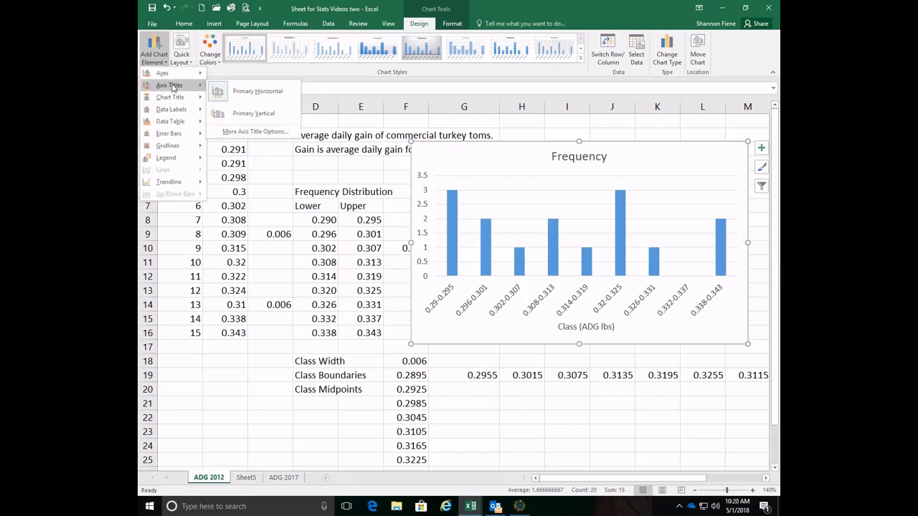
{"action": "left_click", "coordinate": [236, 115]}
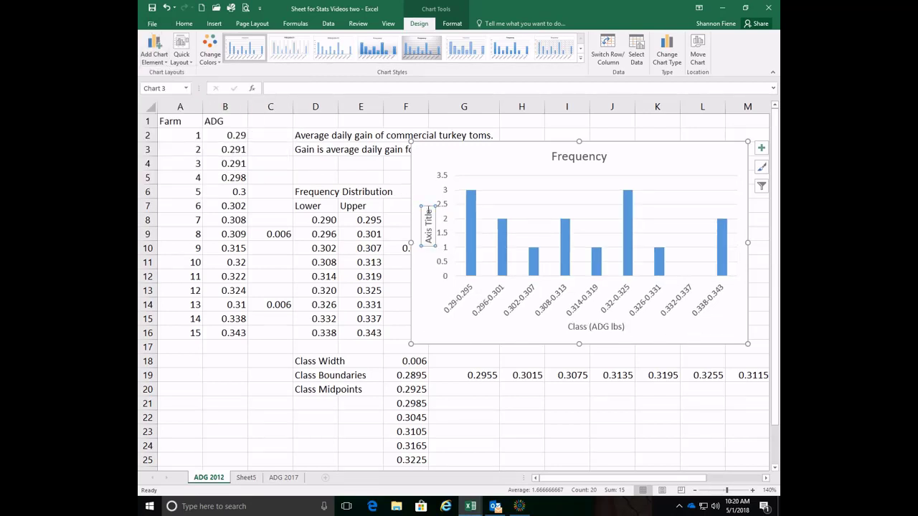
{"action": "left_click_drag", "start_coordinate": [429, 209], "coordinate": [428, 242]}
{"action": "type", "text": "Freq"}
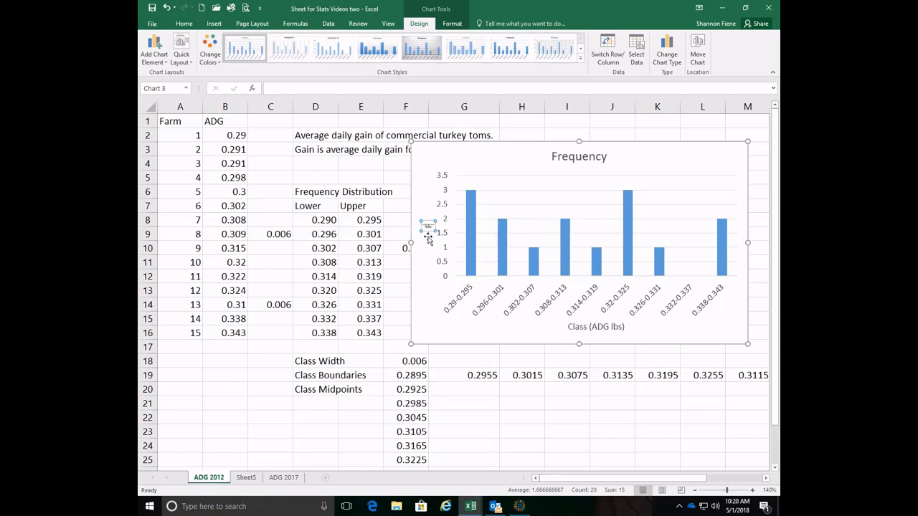
{"action": "type", "text": "uency"}
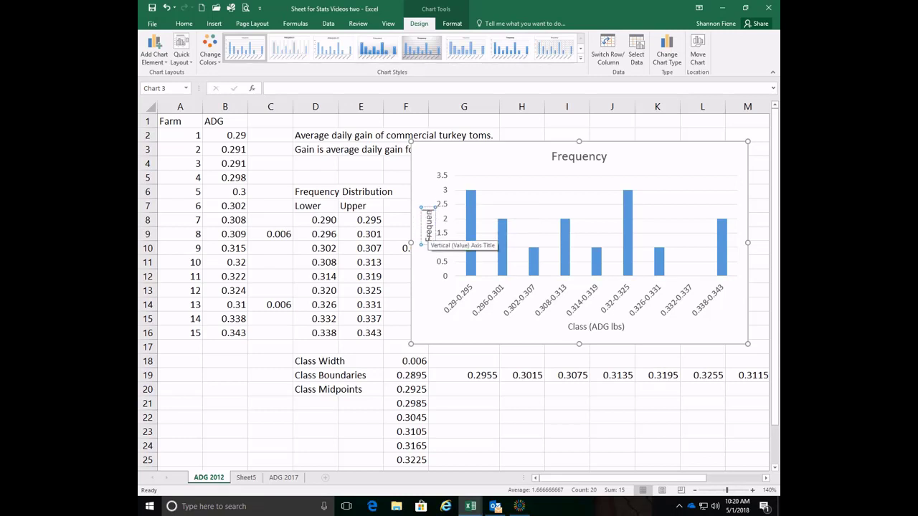
{"action": "left_click", "coordinate": [575, 168]}
Step: Change the chart title to "2012 ADG" and deselect the chart
{"action": "left_click", "coordinate": [602, 156]}
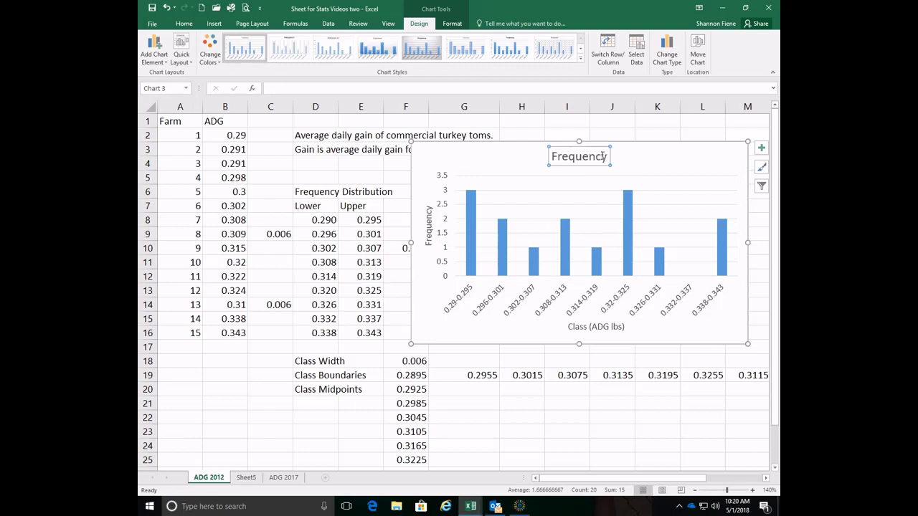
{"action": "type", "text": "2012"}
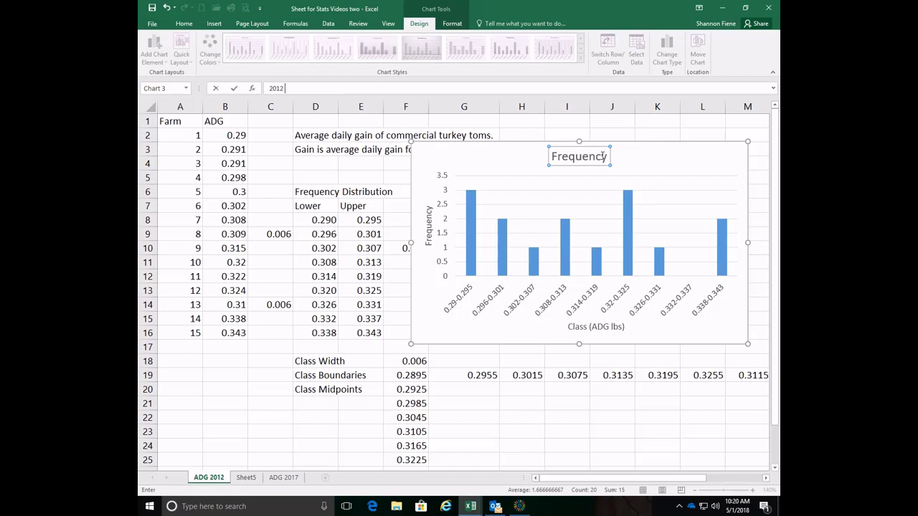
{"action": "type", "text": "ADG"}
{"action": "key", "text": "Return"}
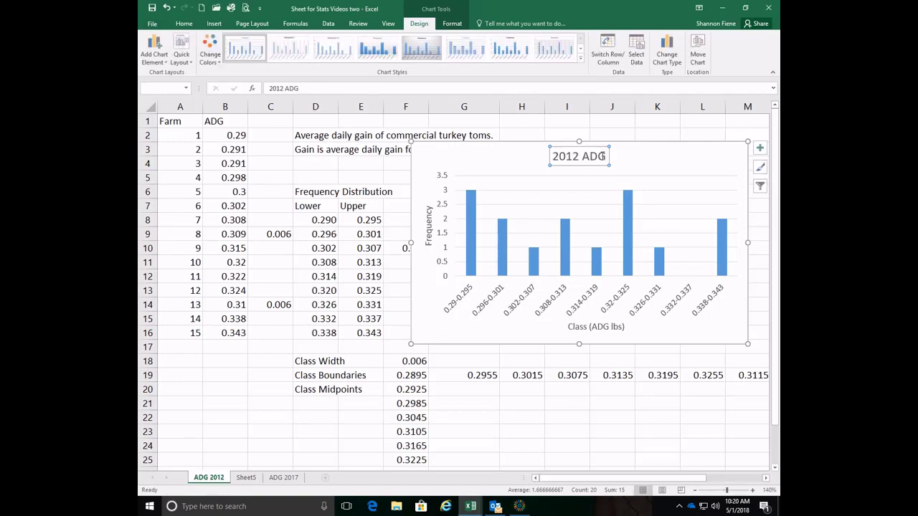
{"action": "left_click", "coordinate": [657, 419]}
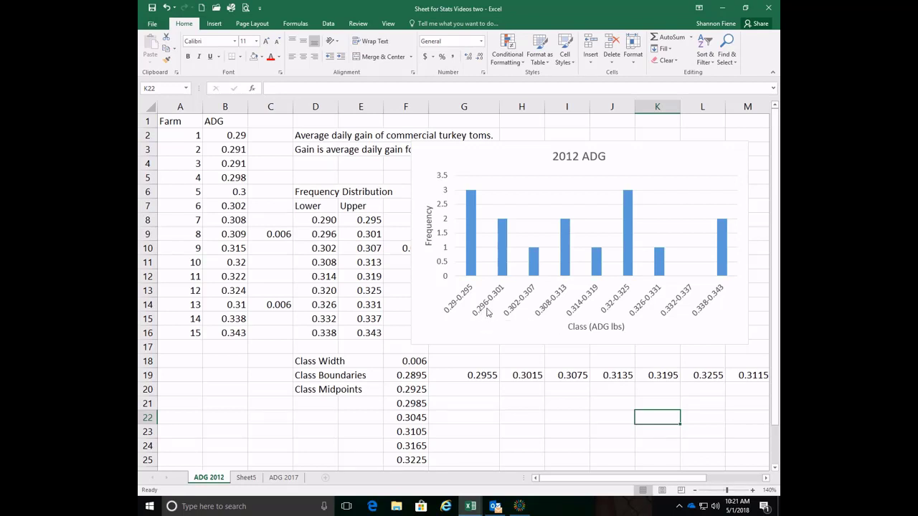
{"action": "mouse_move", "coordinate": [502, 225]}
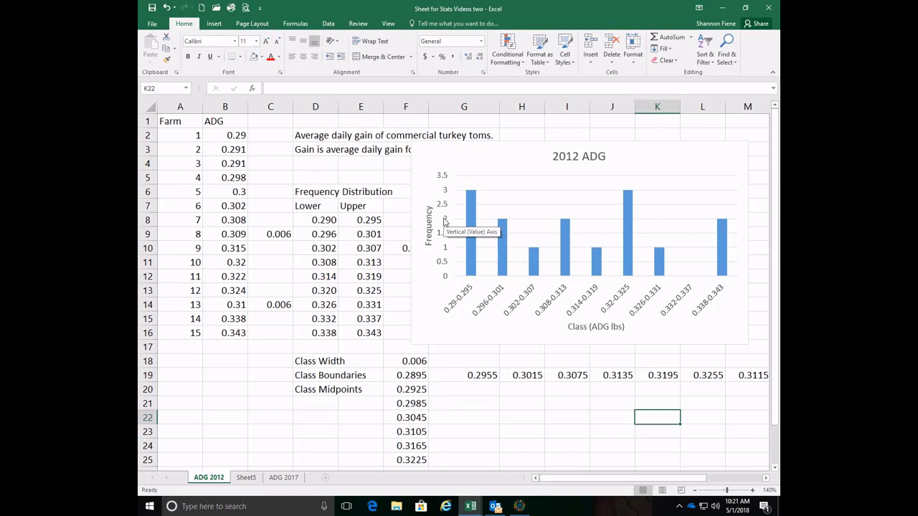
{"action": "mouse_move", "coordinate": [629, 230]}
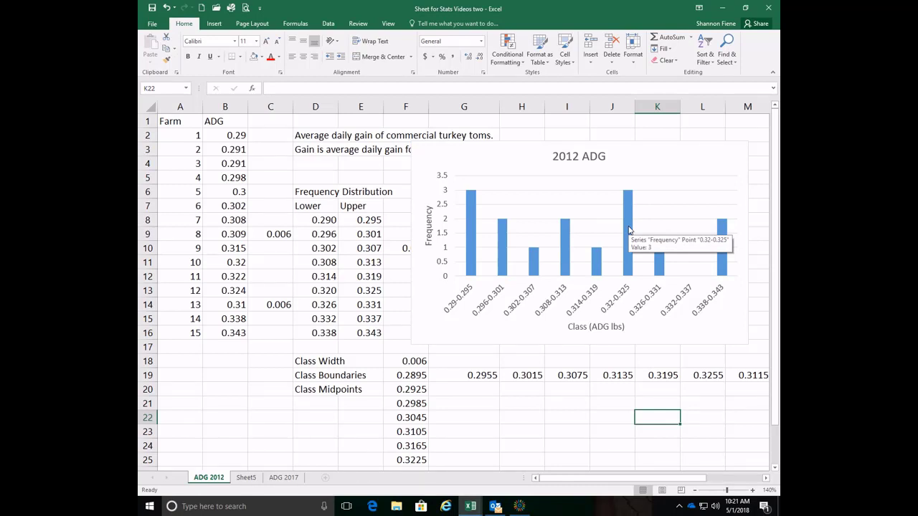
{"action": "left_click", "coordinate": [629, 230]}
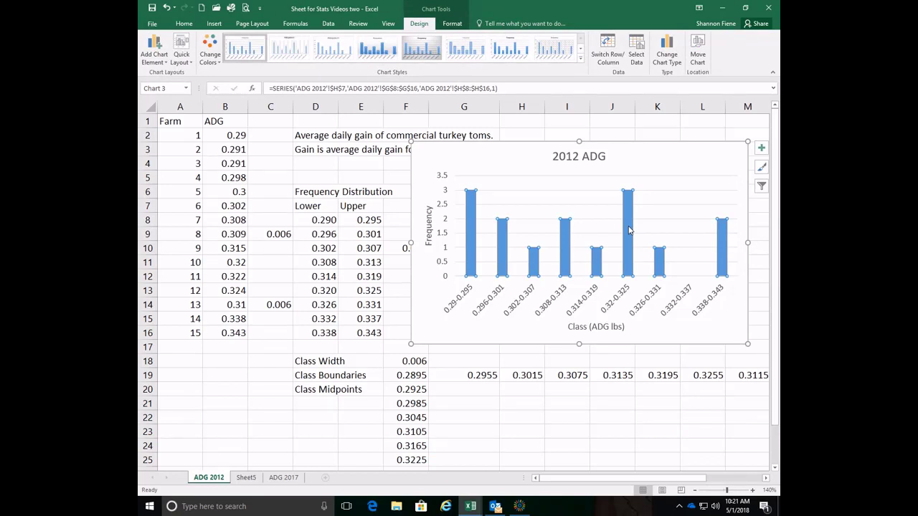
{"action": "double_click", "coordinate": [629, 230]}
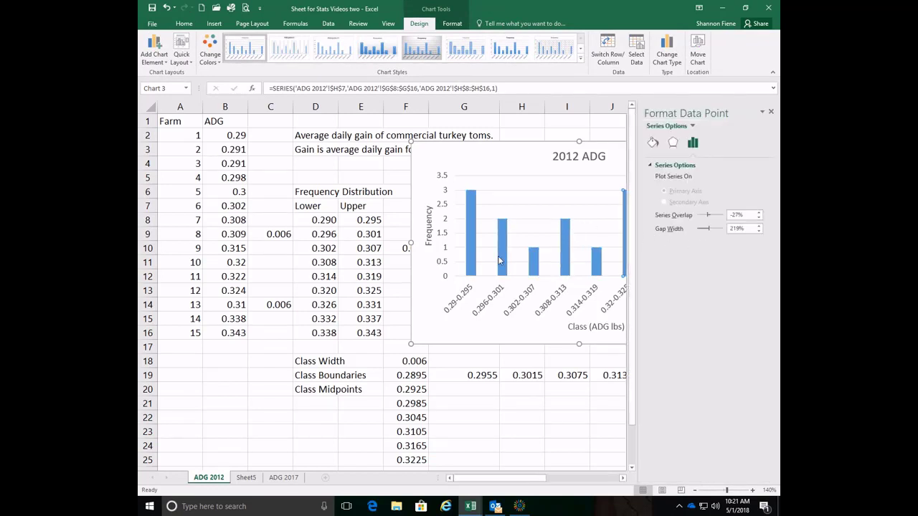
{"action": "left_click", "coordinate": [770, 113]}
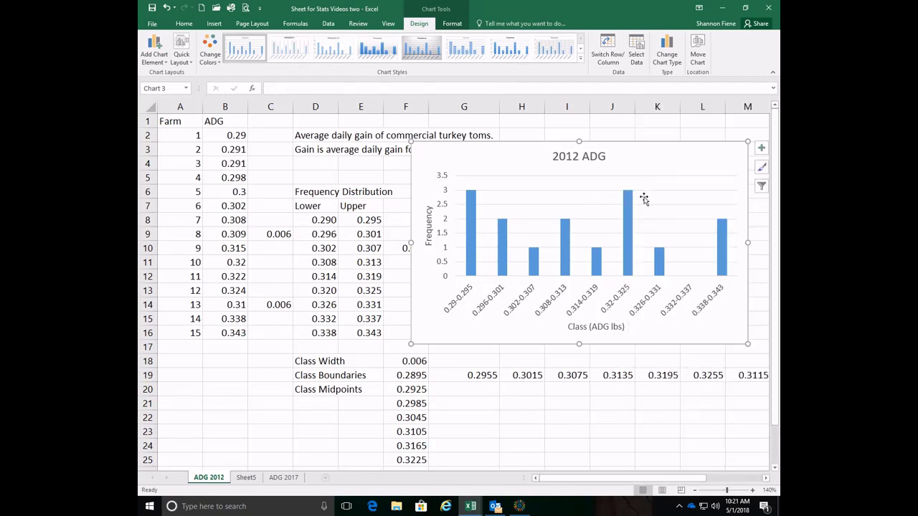
{"action": "left_click", "coordinate": [626, 228]}
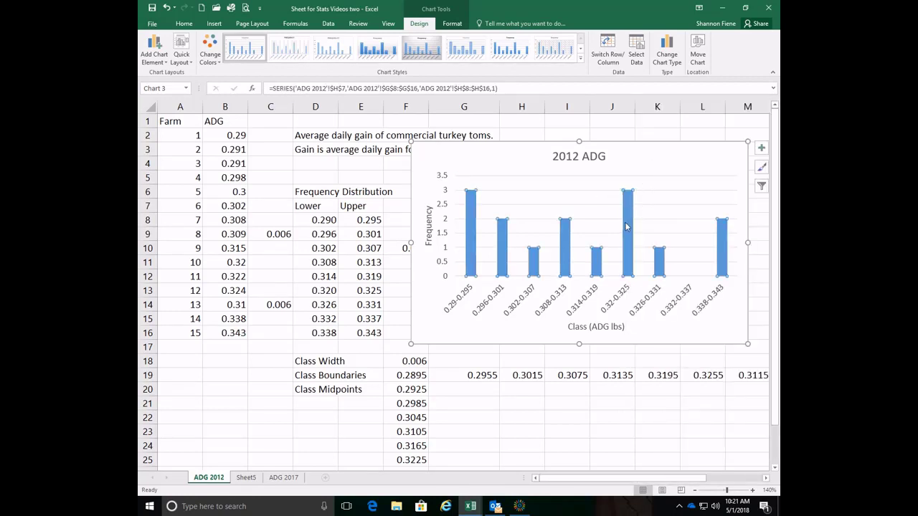
{"action": "double_click", "coordinate": [626, 227]}
{"action": "left_click", "coordinate": [515, 155]}
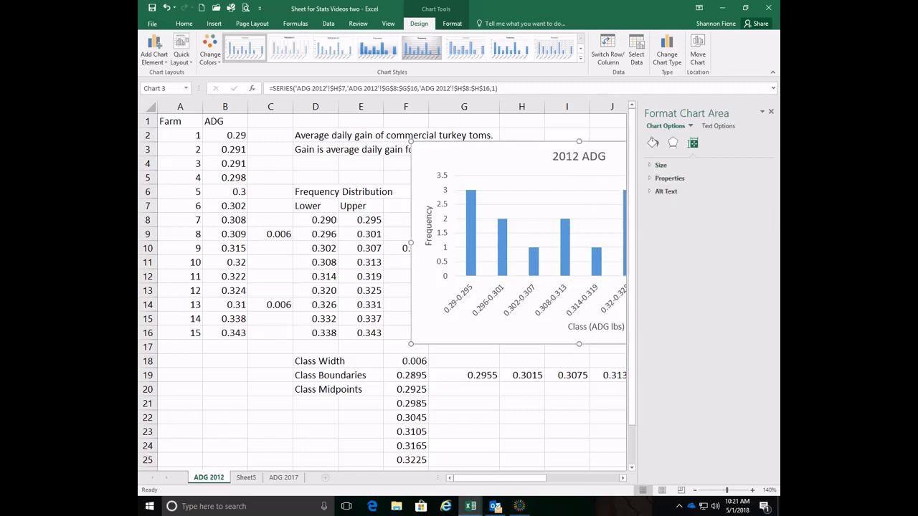
{"action": "left_click", "coordinate": [771, 111]}
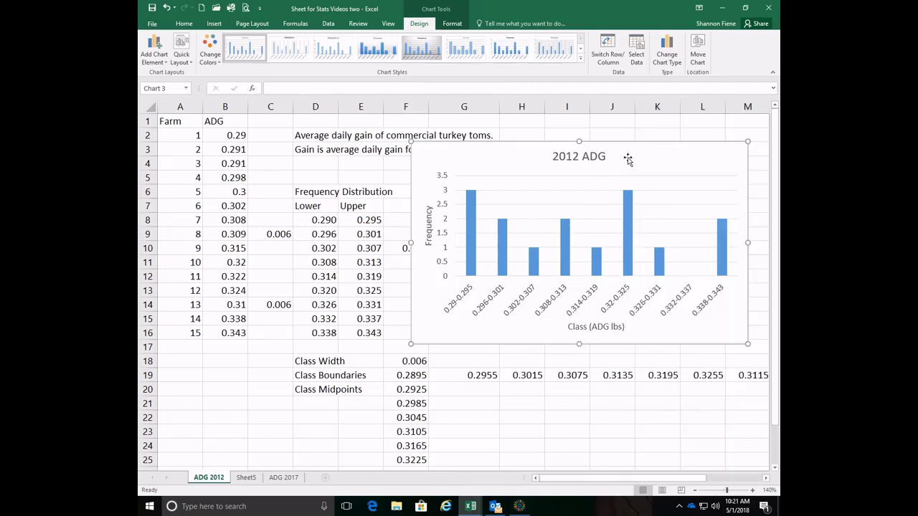
Step: Reduce the gap width of the whole Frequency data series to 8% and close the series formatting
{"action": "double_click", "coordinate": [631, 221]}
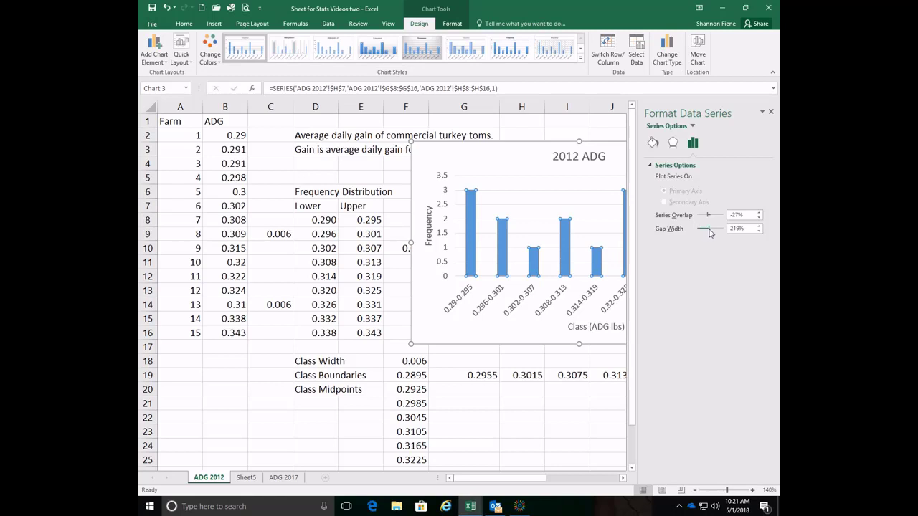
{"action": "left_click_drag", "start_coordinate": [709, 233], "coordinate": [699, 232]}
{"action": "left_click_drag", "start_coordinate": [699, 234], "coordinate": [700, 233]}
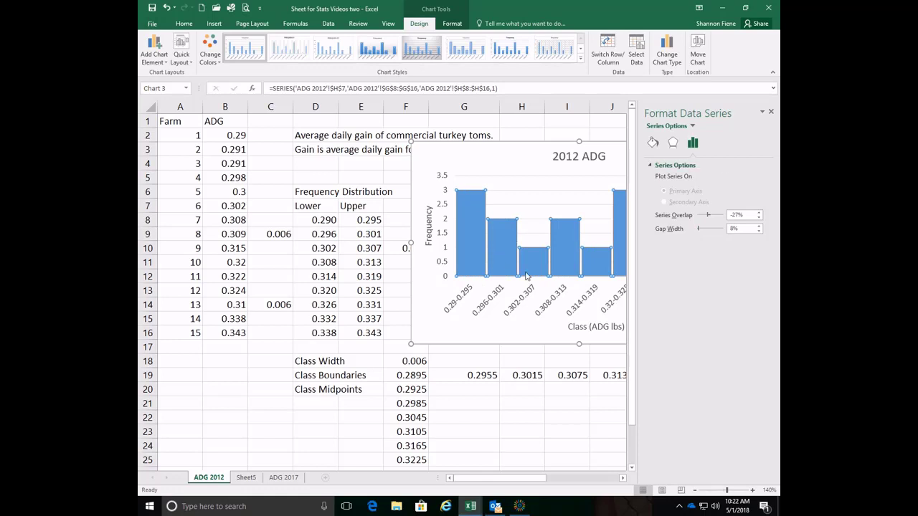
{"action": "left_click", "coordinate": [771, 113]}
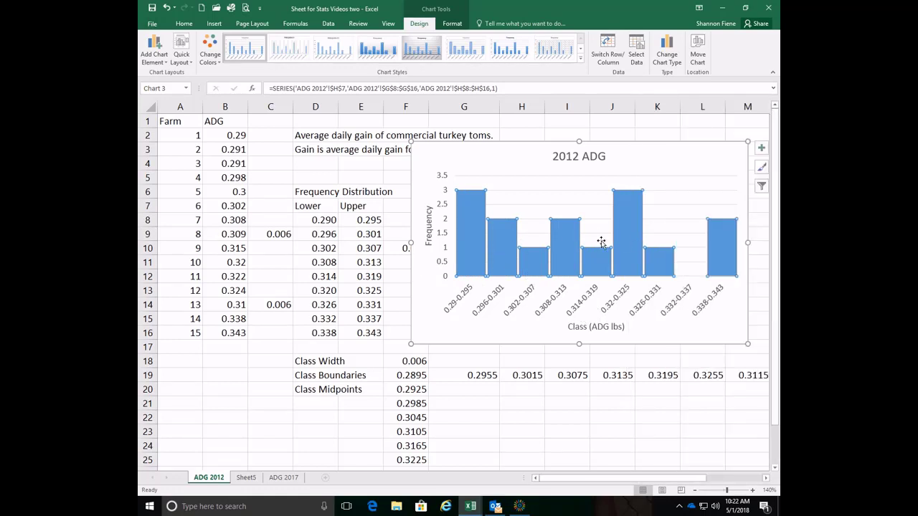
{"action": "left_click", "coordinate": [682, 339]}
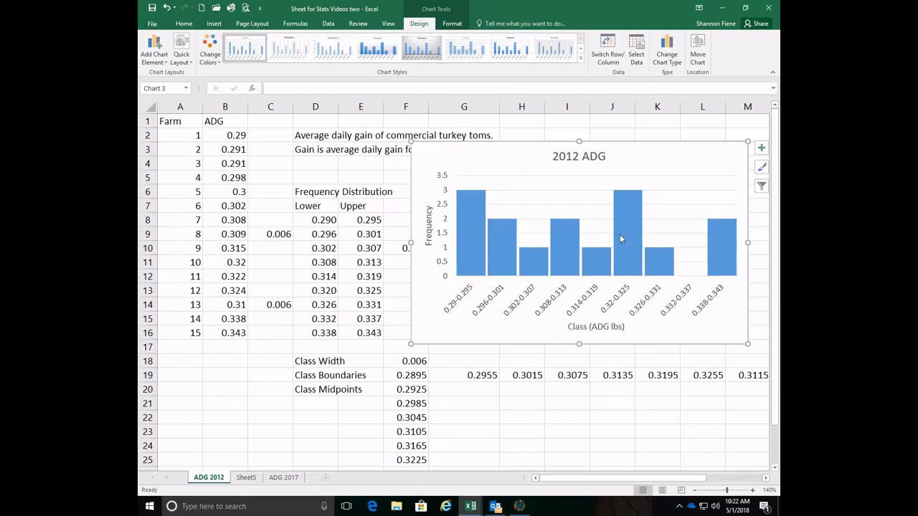
{"action": "mouse_move", "coordinate": [621, 239]}
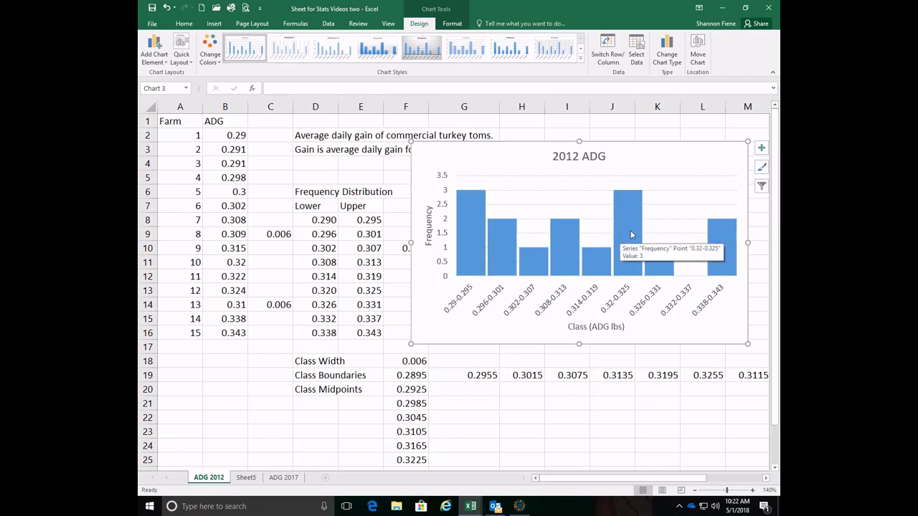
{"action": "left_click", "coordinate": [631, 234]}
{"action": "right_click", "coordinate": [631, 230]}
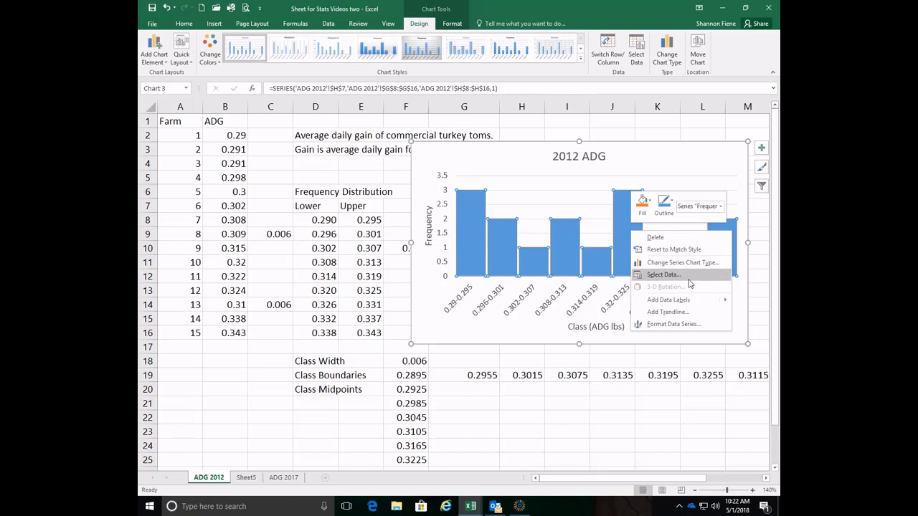
{"action": "mouse_move", "coordinate": [654, 302]}
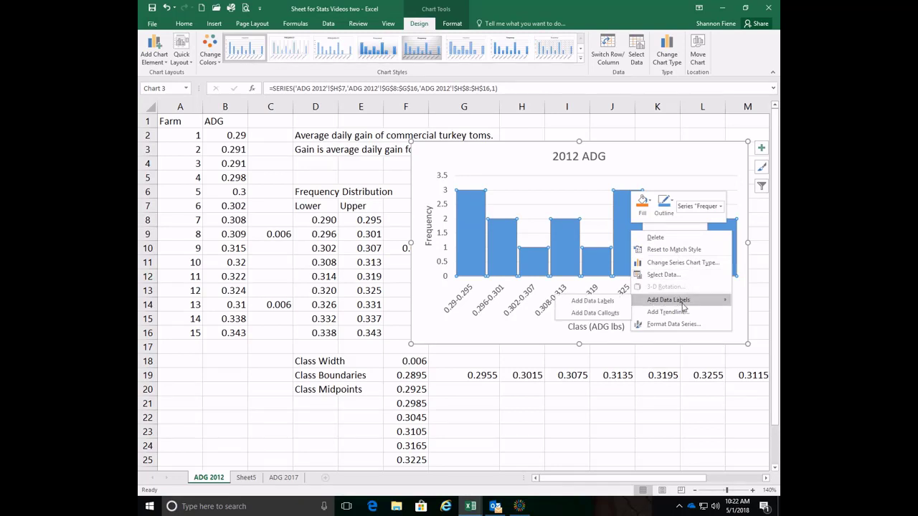
{"action": "left_click", "coordinate": [619, 161]}
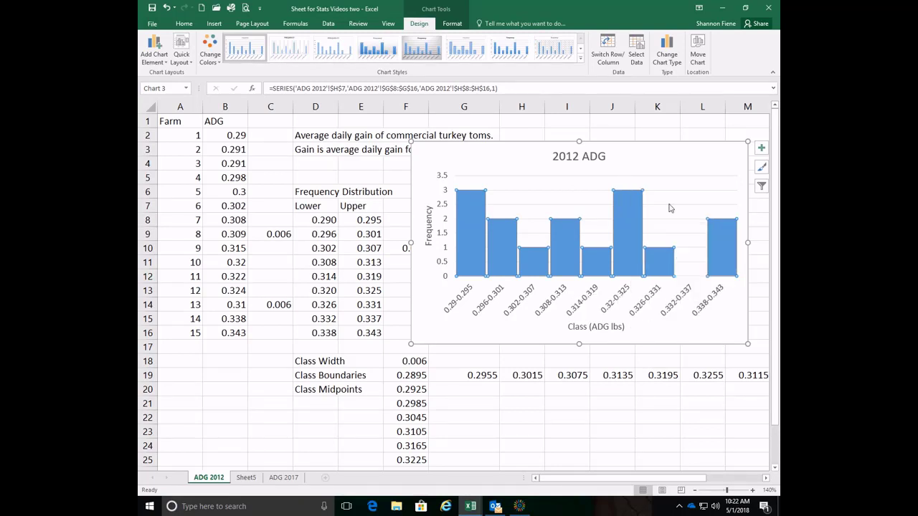
Step: Add data labels to all bars of the Frequency series in the 2012 ADG chart
{"action": "left_click", "coordinate": [690, 123]}
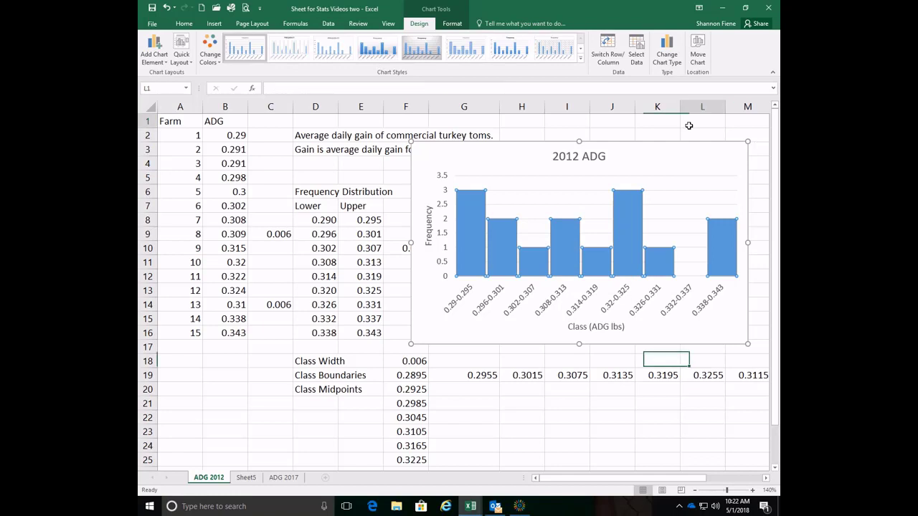
{"action": "left_click", "coordinate": [625, 202]}
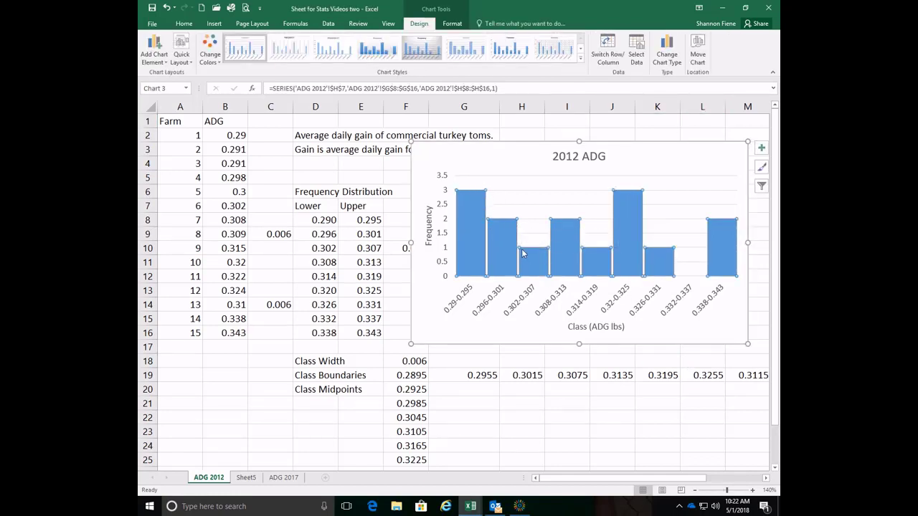
{"action": "right_click", "coordinate": [625, 213]}
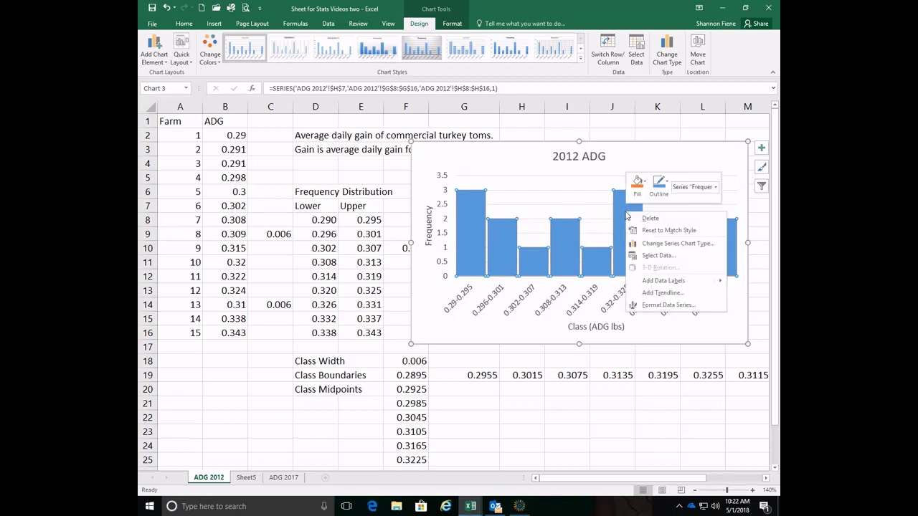
{"action": "mouse_move", "coordinate": [667, 281]}
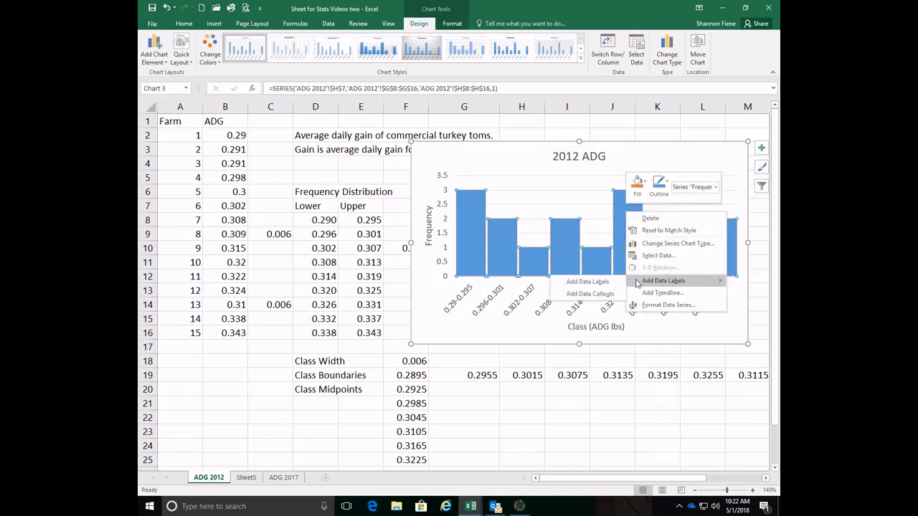
{"action": "left_click", "coordinate": [588, 281]}
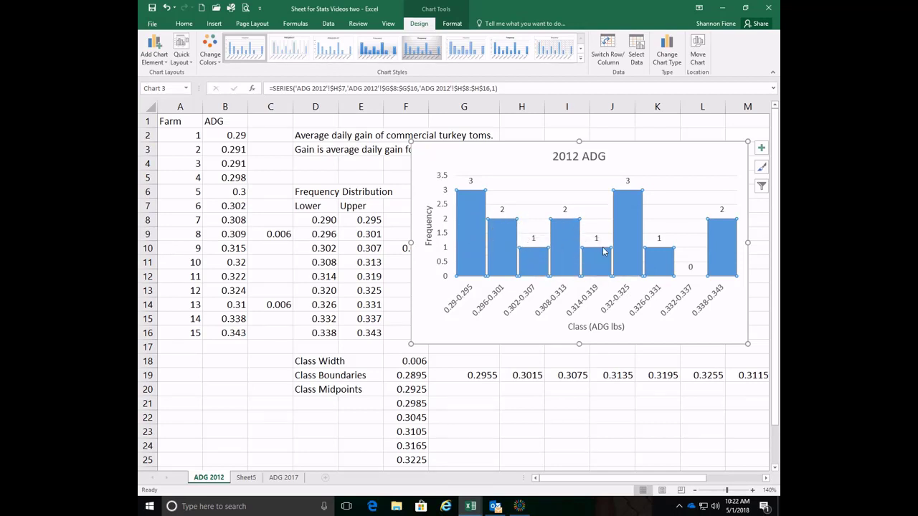
Step: Move the 2012 ADG chart below the class boundaries row, starting at about row 20, so the frequency table is uncovered
{"action": "mouse_move", "coordinate": [732, 244]}
{"action": "left_click_drag", "start_coordinate": [674, 327], "coordinate": [690, 458]}
{"action": "scroll", "coordinate": [760, 377], "scroll_direction": "down", "scroll_amount": 1}
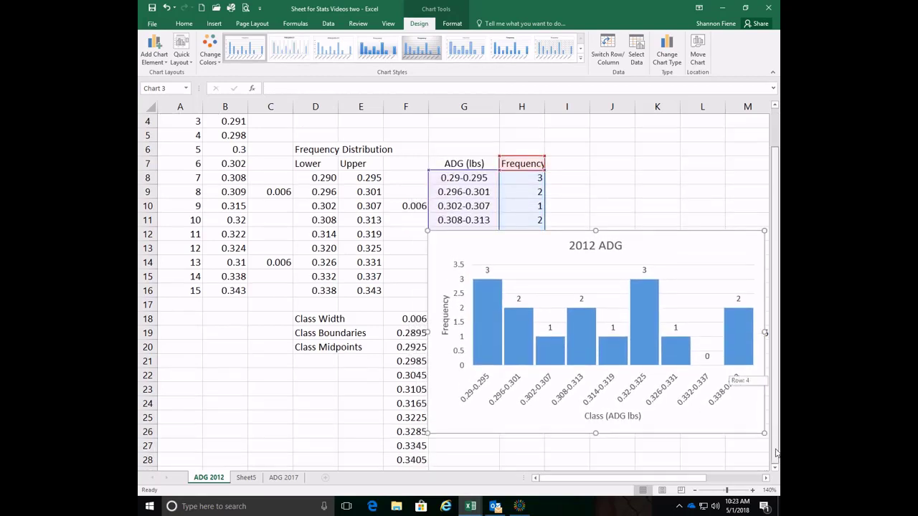
{"action": "left_click_drag", "start_coordinate": [707, 246], "coordinate": [723, 365]}
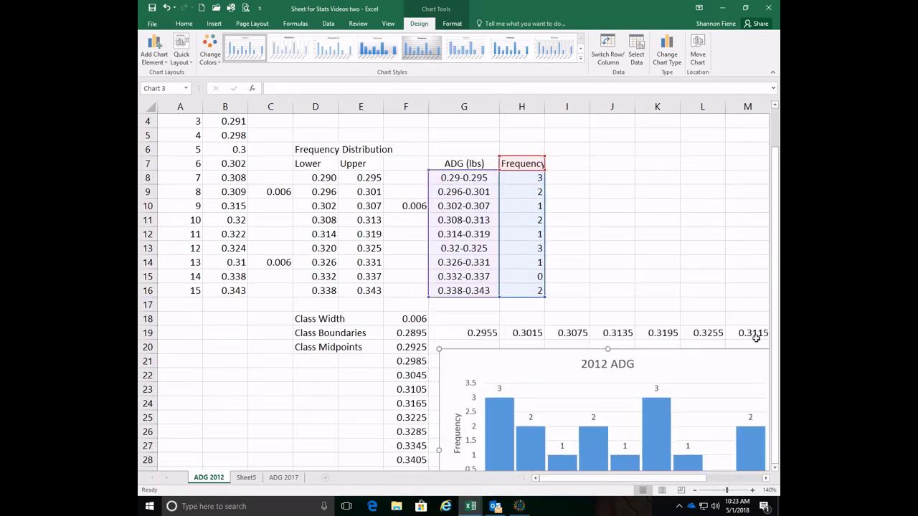
{"action": "scroll", "coordinate": [643, 242], "scroll_direction": "up", "scroll_amount": 1}
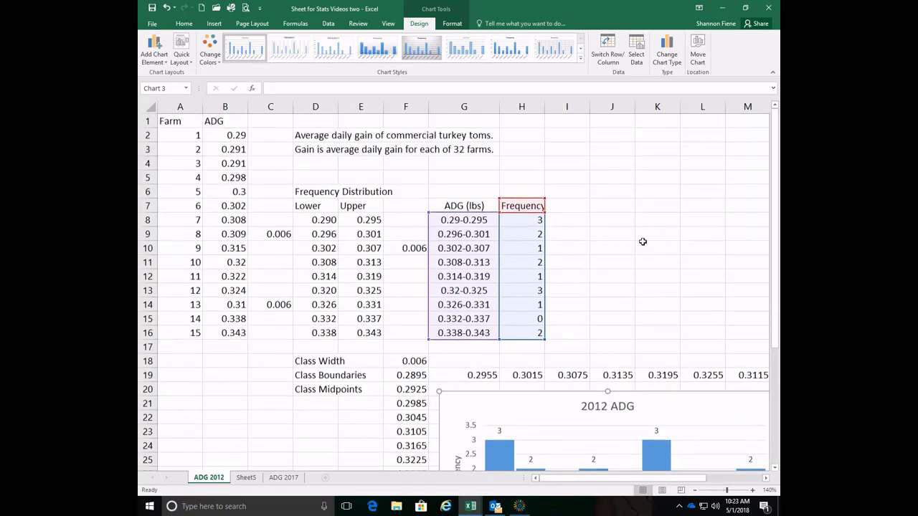
{"action": "scroll", "coordinate": [643, 248], "scroll_direction": "down", "scroll_amount": 7}
{"action": "scroll", "coordinate": [643, 251], "scroll_direction": "up", "scroll_amount": 2}
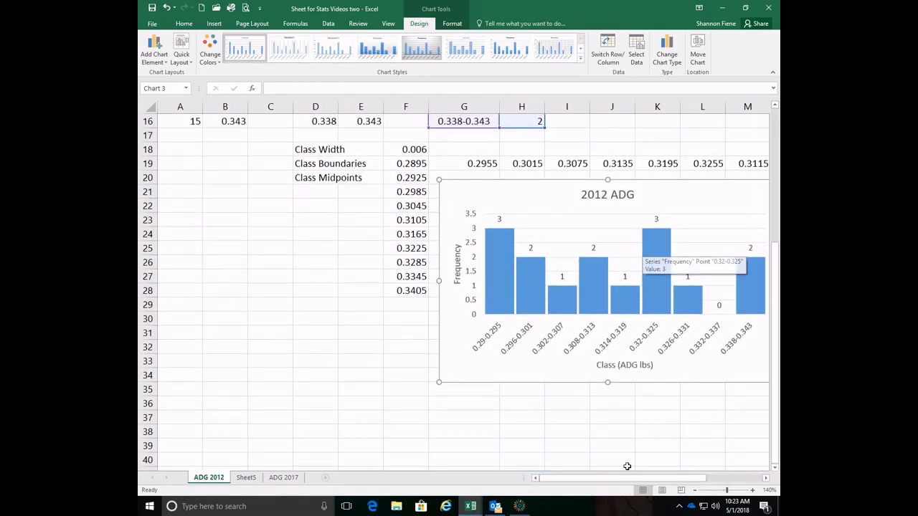
{"action": "left_click_drag", "start_coordinate": [629, 480], "coordinate": [641, 482]}
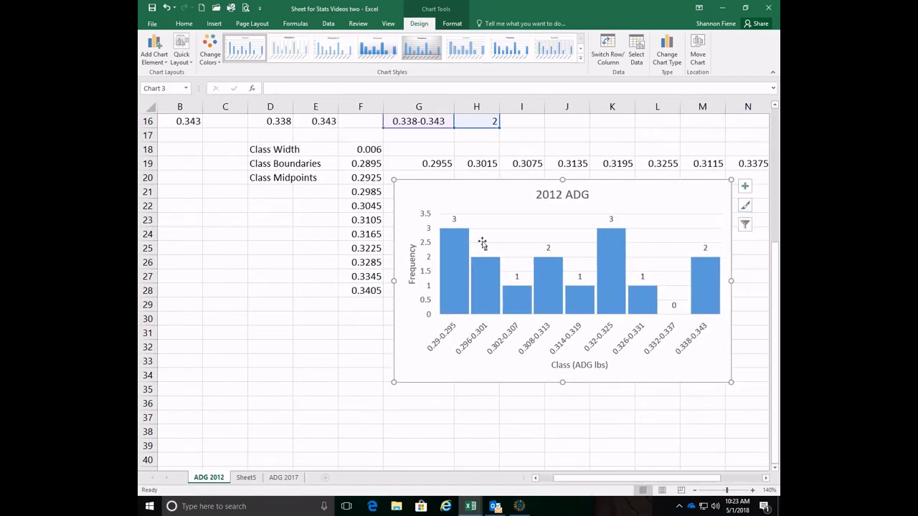
Step: On the ADG 2017 sheet, insert a 2-D clustered column chart from D8:E17 and place it beside the ADG (lbs) class column
{"action": "left_click", "coordinate": [284, 478]}
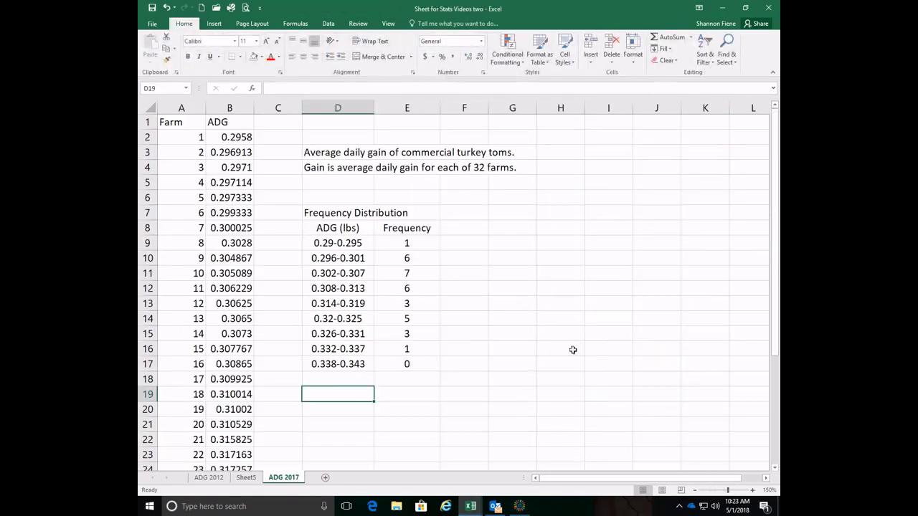
{"action": "left_click_drag", "start_coordinate": [328, 227], "coordinate": [395, 361]}
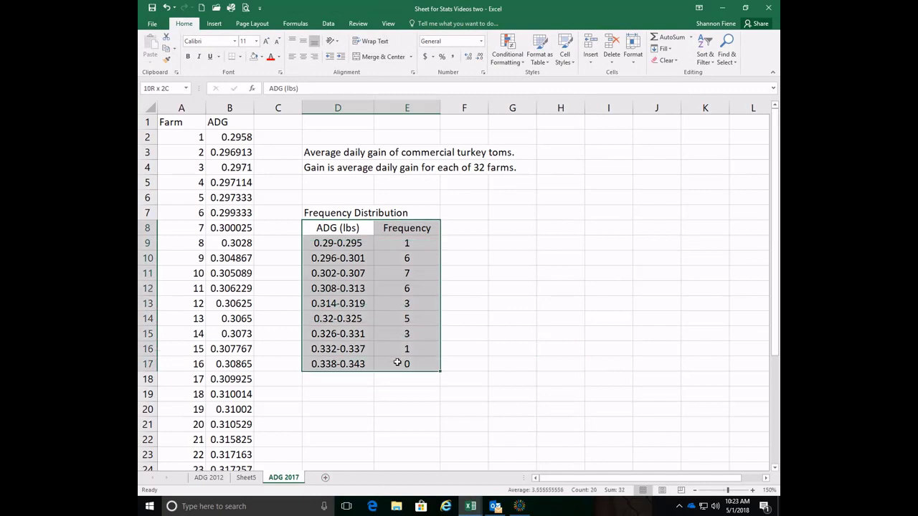
{"action": "left_click", "coordinate": [214, 23]}
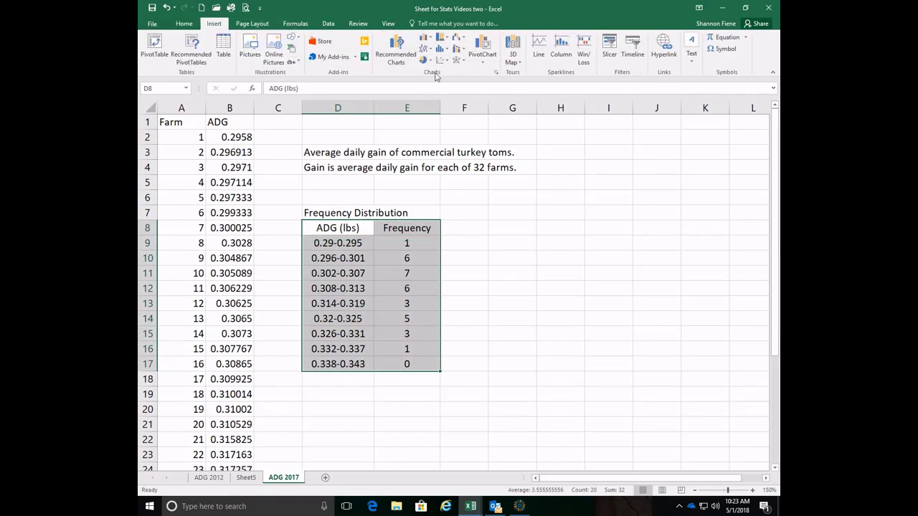
{"action": "left_click", "coordinate": [427, 41]}
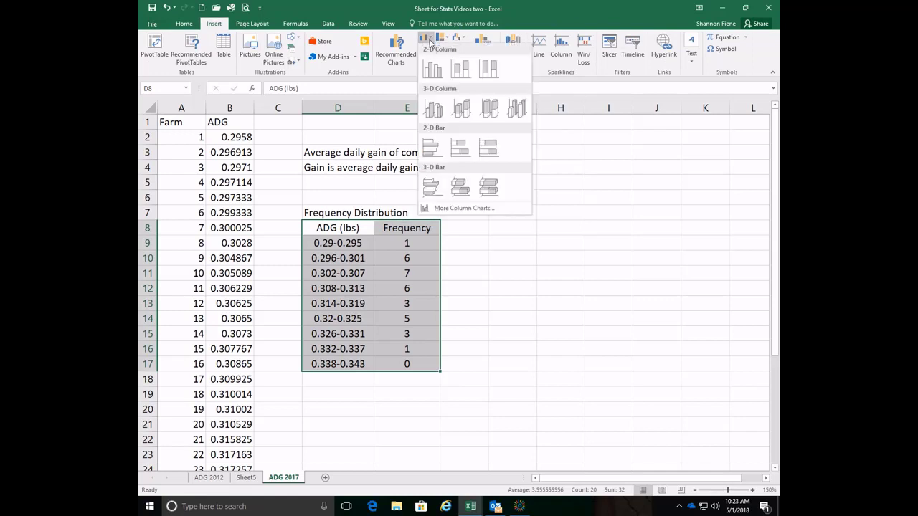
{"action": "left_click", "coordinate": [431, 69]}
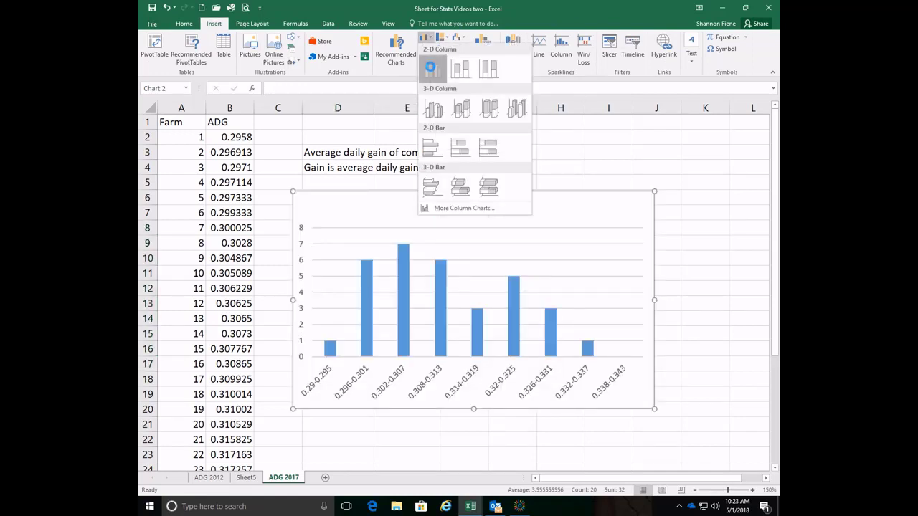
{"action": "left_click_drag", "start_coordinate": [523, 198], "coordinate": [605, 222]}
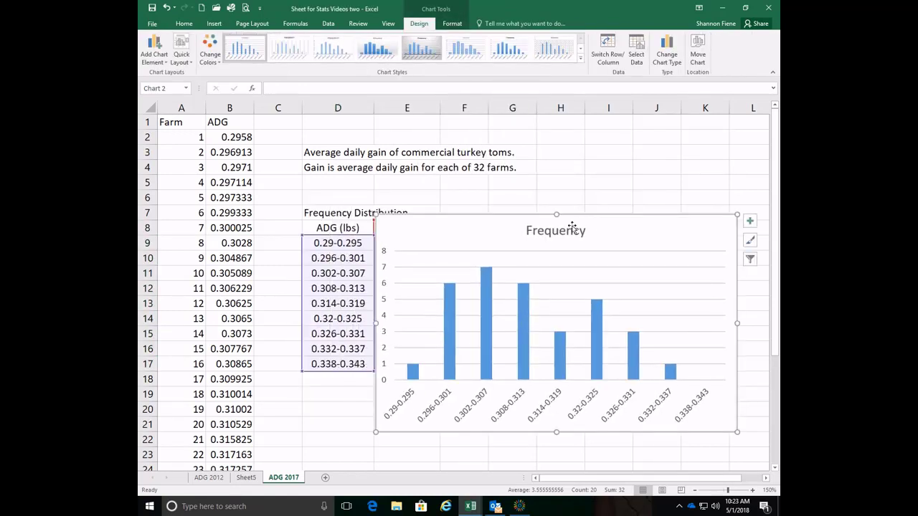
Step: Change the new chart's title to "ADG 2017"
{"action": "left_click", "coordinate": [570, 231]}
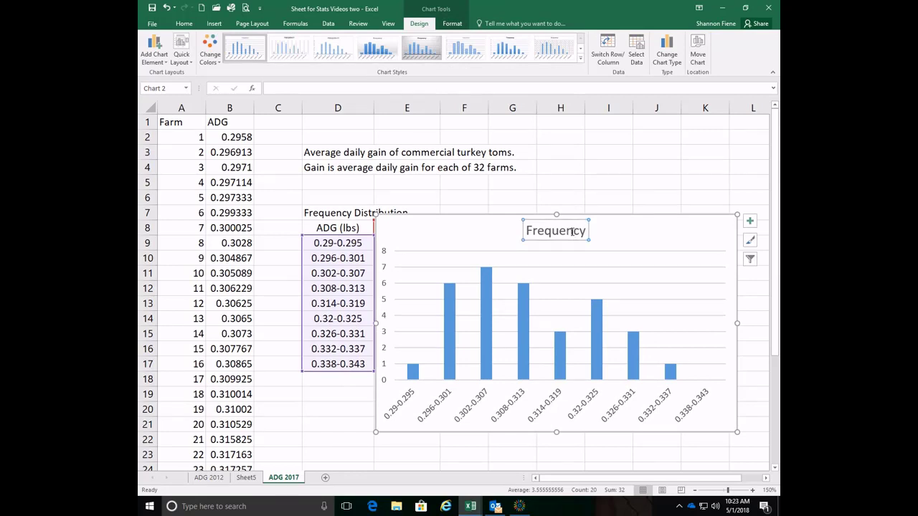
{"action": "type", "text": "ADG"}
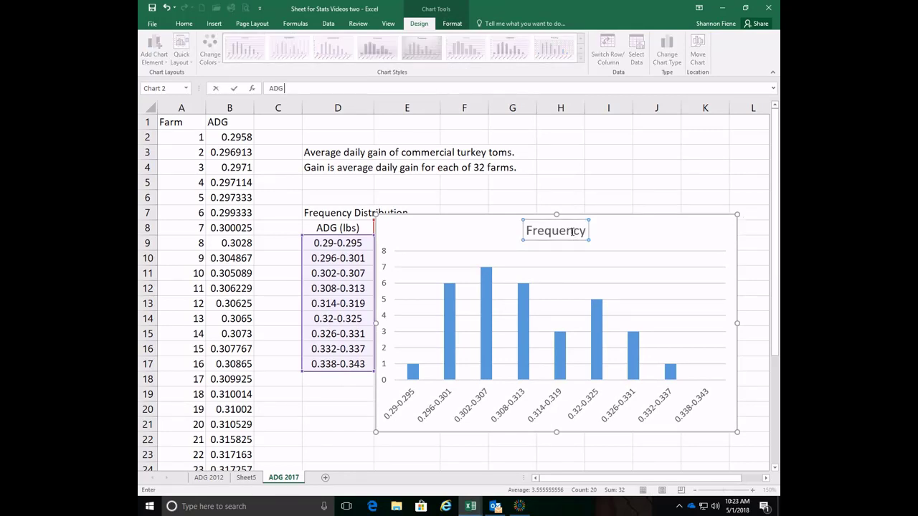
{"action": "type", "text": " 2017"}
{"action": "key", "text": "Return"}
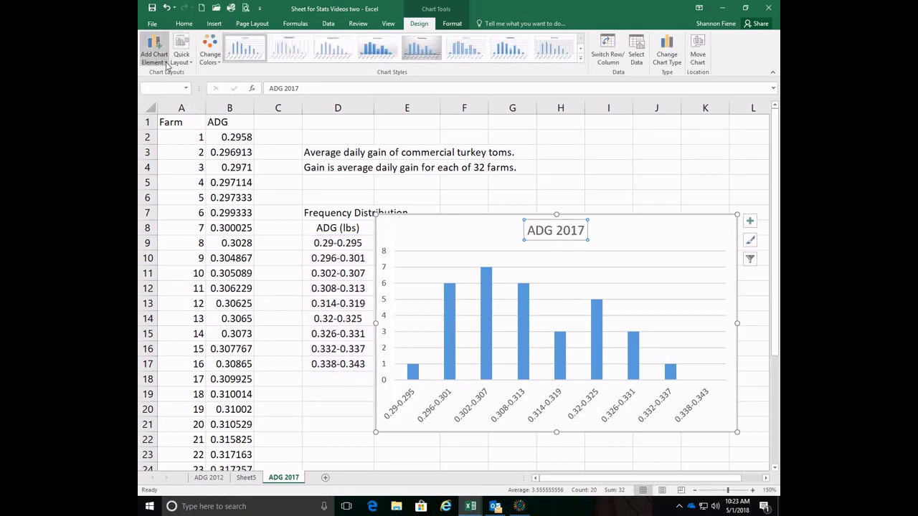
Step: Add a primary horizontal axis title to the ADG 2017 chart reading "Class (ADG - lbs)"
{"action": "left_click", "coordinate": [155, 52]}
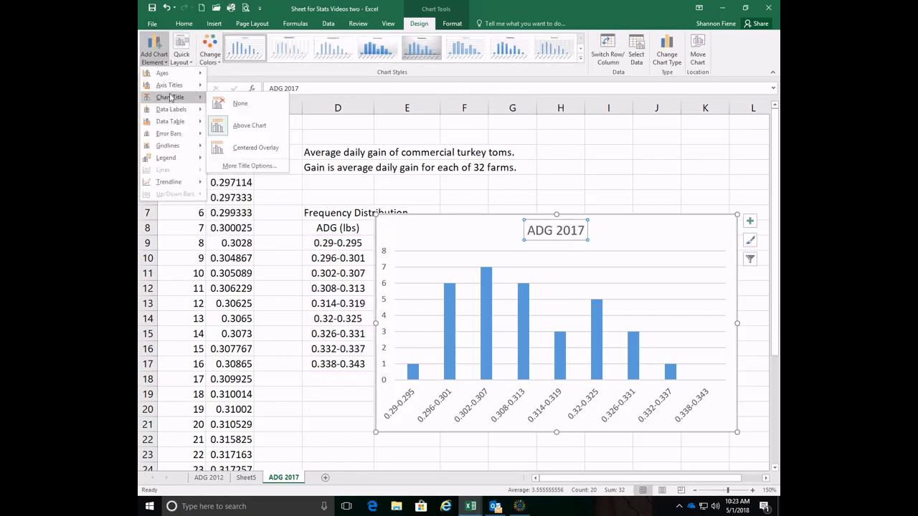
{"action": "mouse_move", "coordinate": [170, 86]}
{"action": "left_click", "coordinate": [240, 91]}
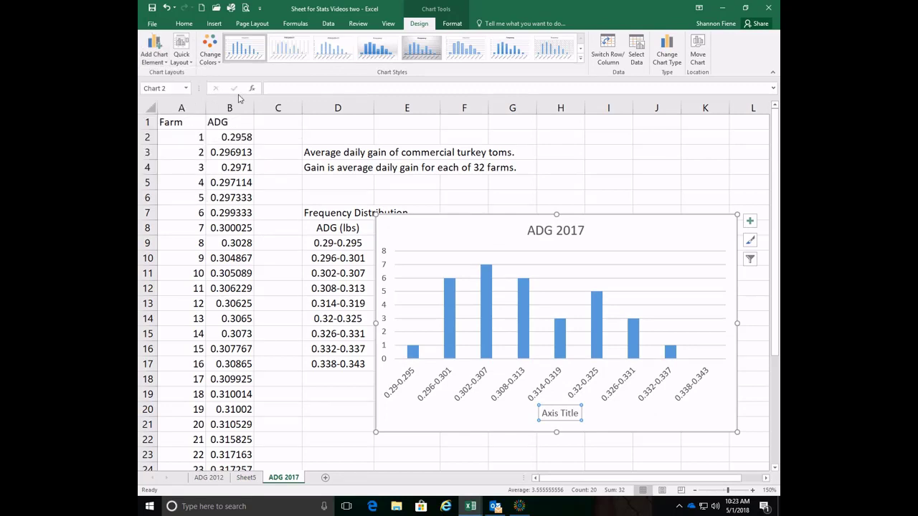
{"action": "type", "text": "Class (ADG - lbs"}
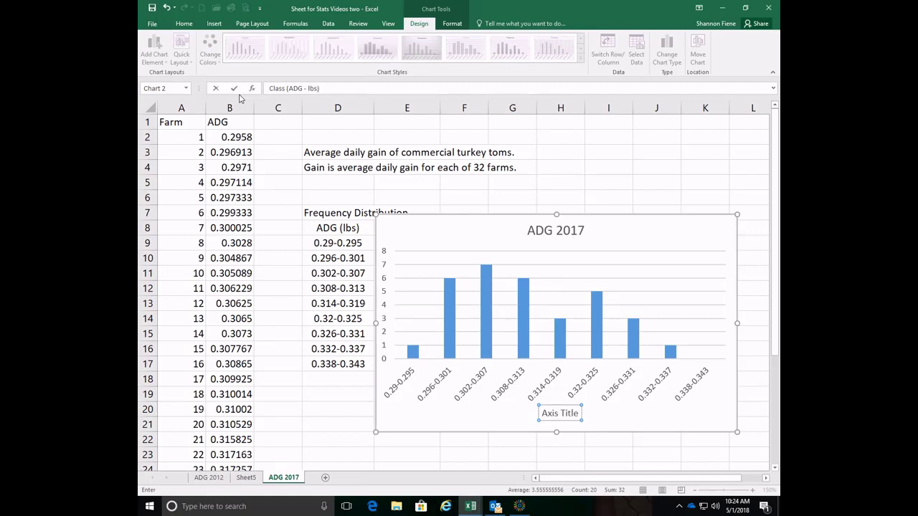
{"action": "key", "text": "Return"}
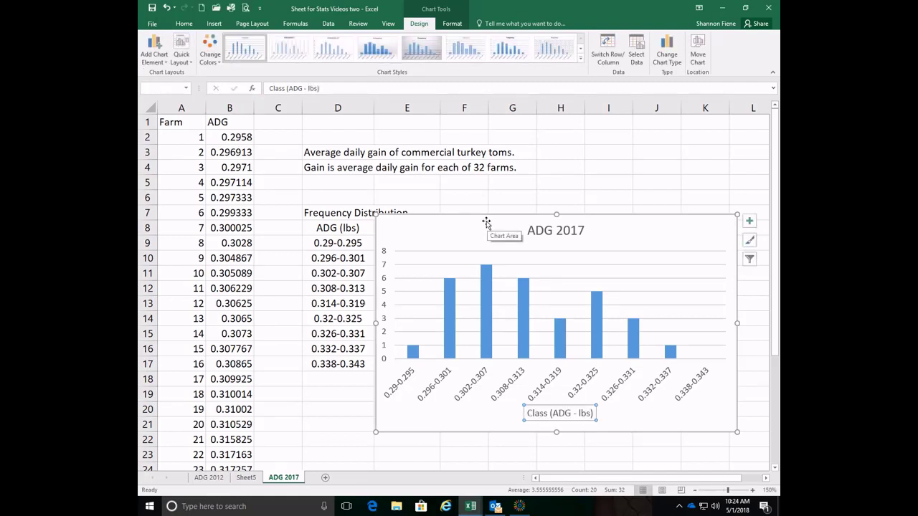
Step: Add a primary vertical axis title to the ADG 2017 chart reading "Frequency"
{"action": "left_click", "coordinate": [168, 64]}
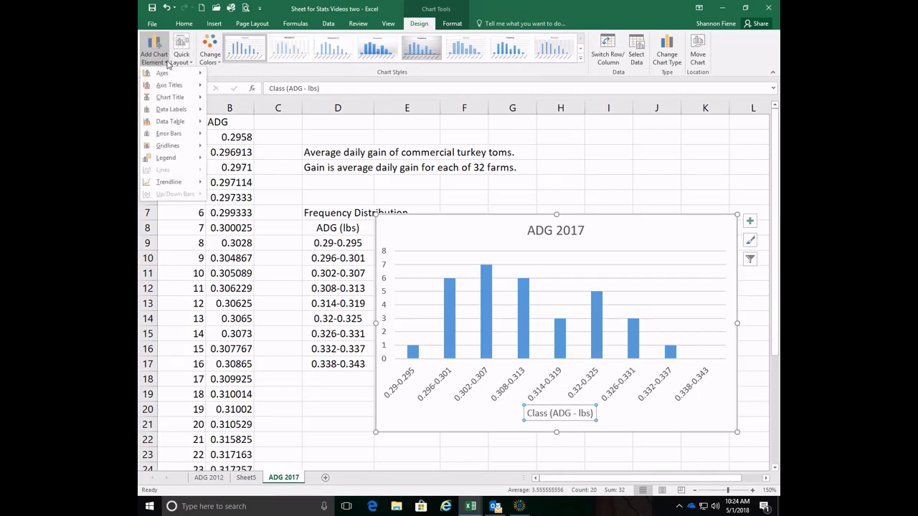
{"action": "mouse_move", "coordinate": [172, 85]}
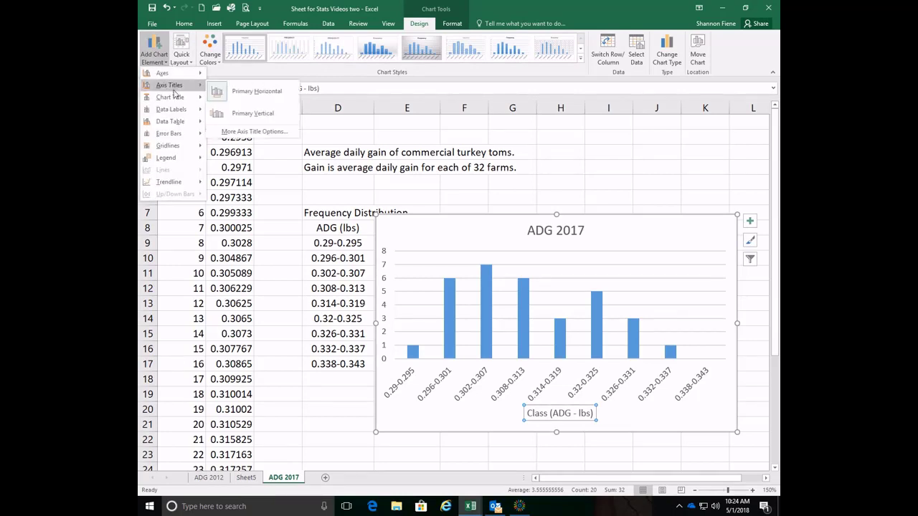
{"action": "left_click", "coordinate": [244, 113]}
{"action": "type", "text": "Frequency"}
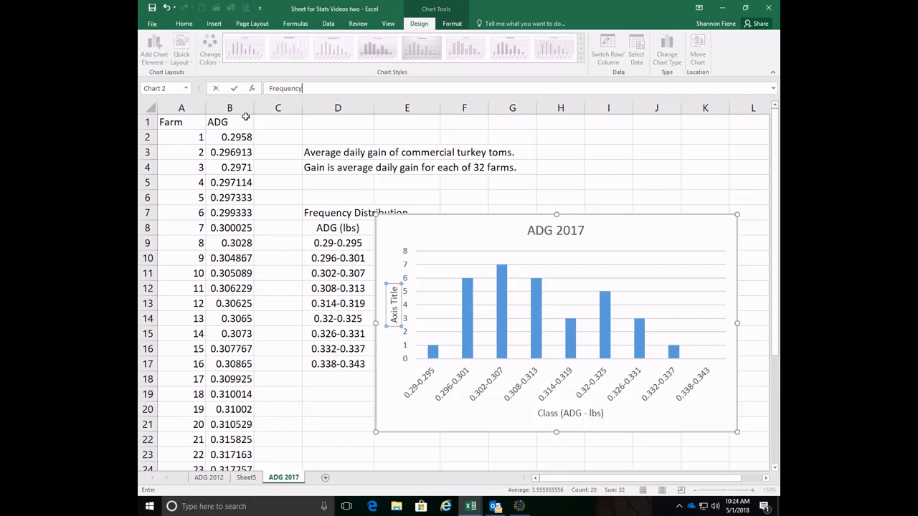
{"action": "key", "text": "Return"}
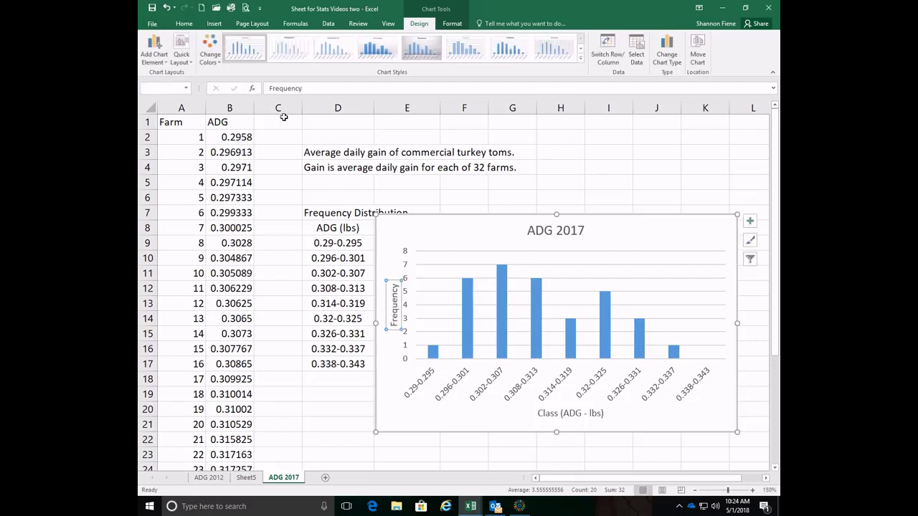
Step: Reduce the gap width of the ADG 2017 chart's Frequency series to 7% and close the series formatting
{"action": "left_click", "coordinate": [664, 336]}
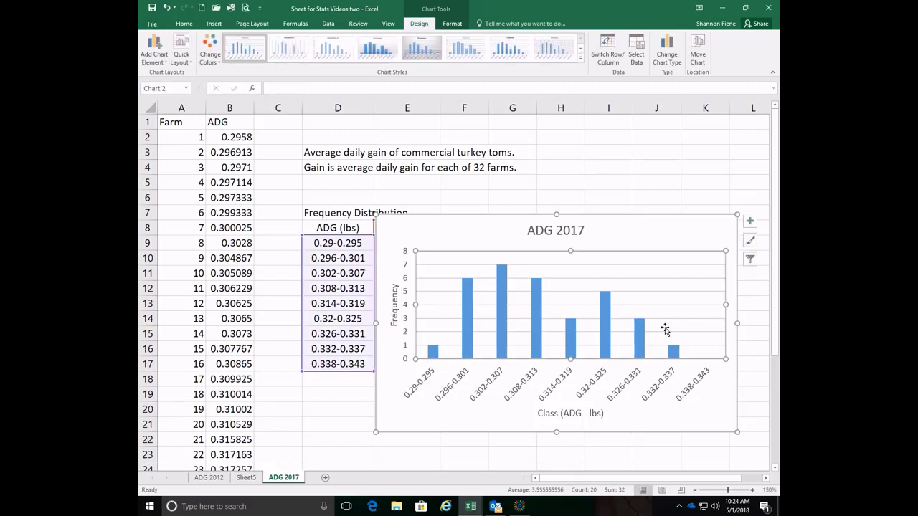
{"action": "left_click", "coordinate": [606, 324]}
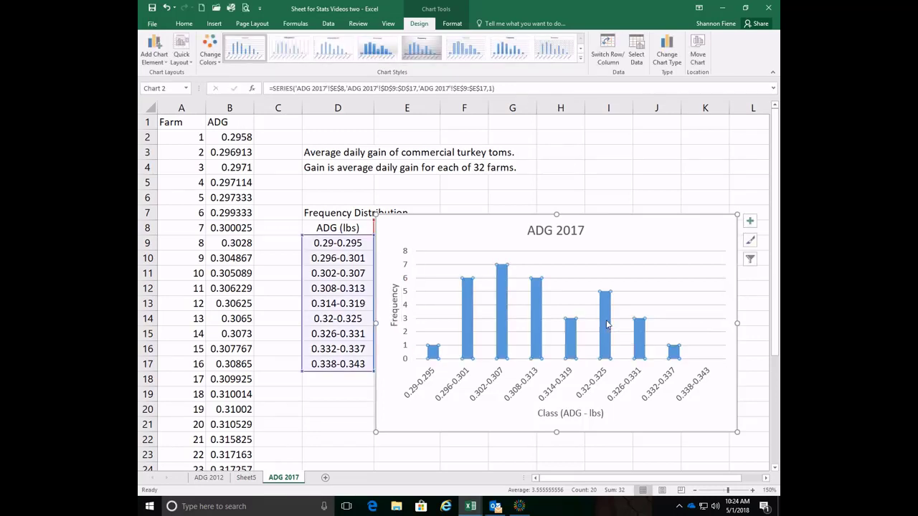
{"action": "left_click", "coordinate": [653, 228]}
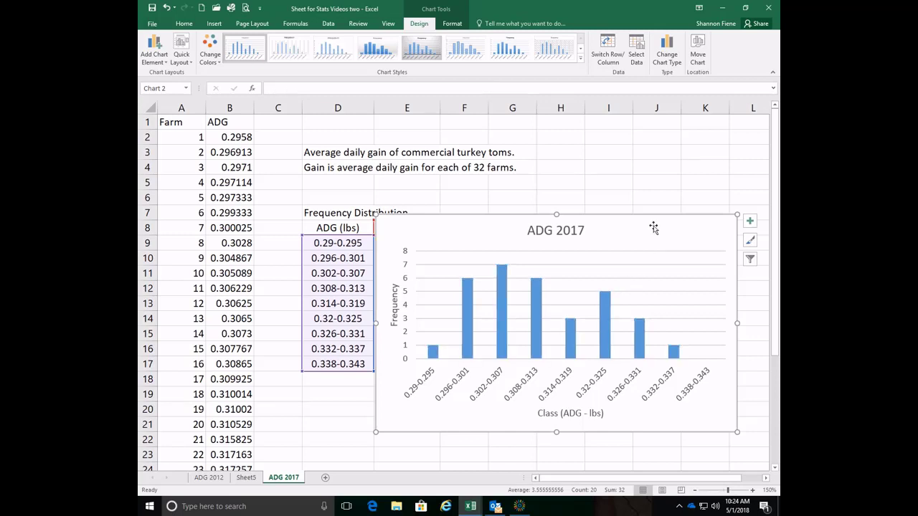
{"action": "double_click", "coordinate": [607, 328]}
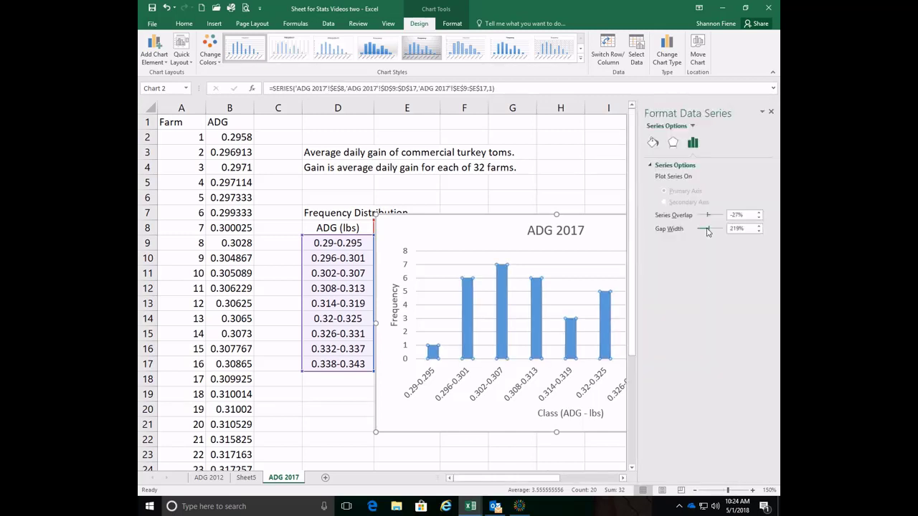
{"action": "left_click_drag", "start_coordinate": [708, 231], "coordinate": [698, 233]}
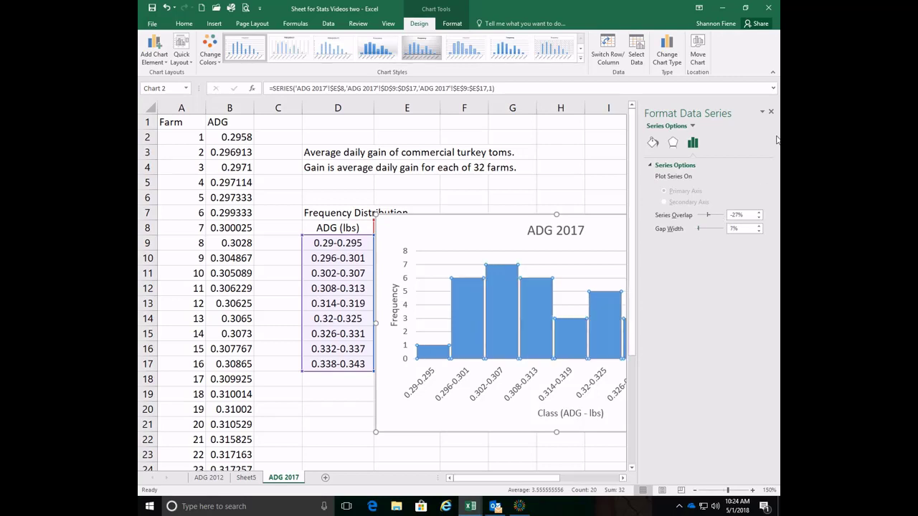
{"action": "left_click", "coordinate": [772, 113]}
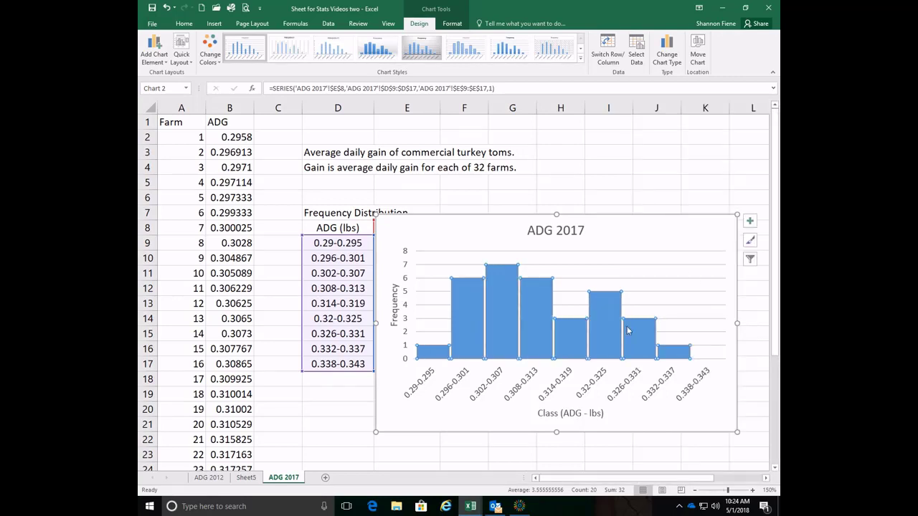
{"action": "left_click", "coordinate": [613, 325]}
{"action": "right_click", "coordinate": [613, 325]}
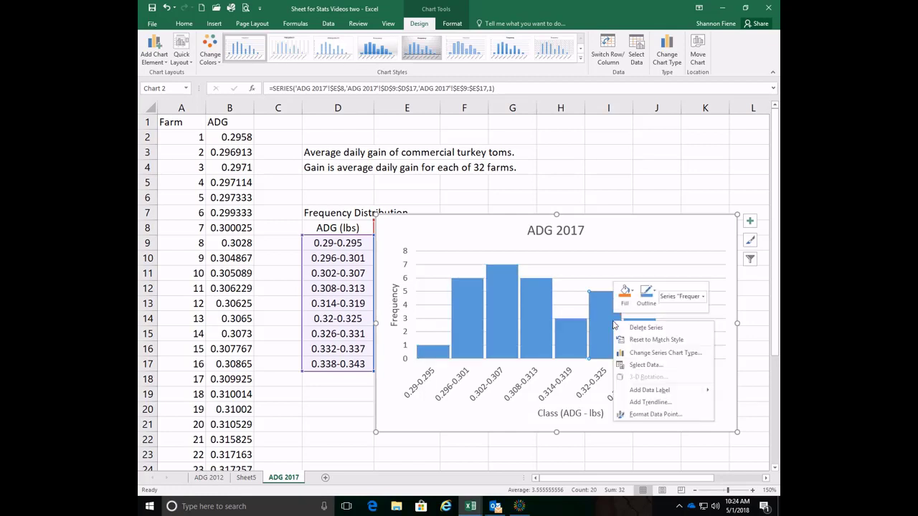
{"action": "left_click", "coordinate": [609, 228]}
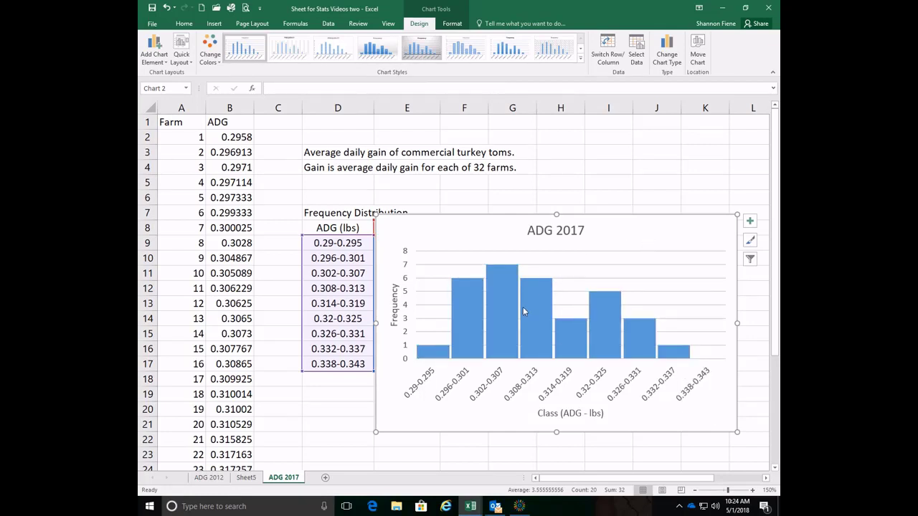
Step: Add data labels to the Frequency bars of the ADG 2017 chart
{"action": "left_click", "coordinate": [609, 307]}
{"action": "left_click", "coordinate": [607, 307]}
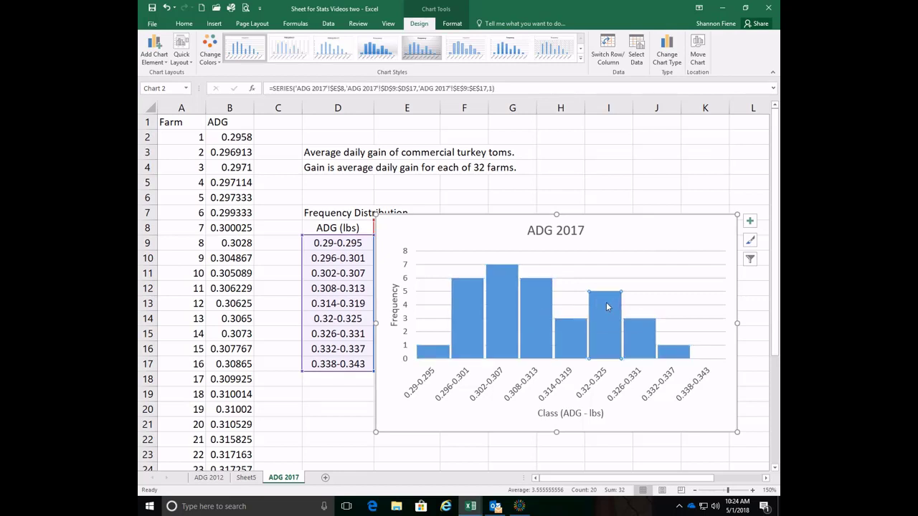
{"action": "left_click", "coordinate": [628, 234]}
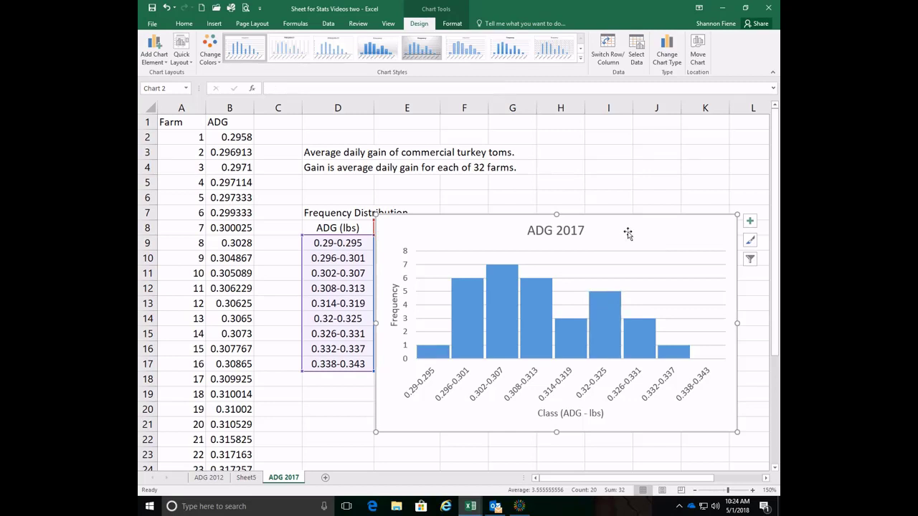
{"action": "double_click", "coordinate": [540, 301]}
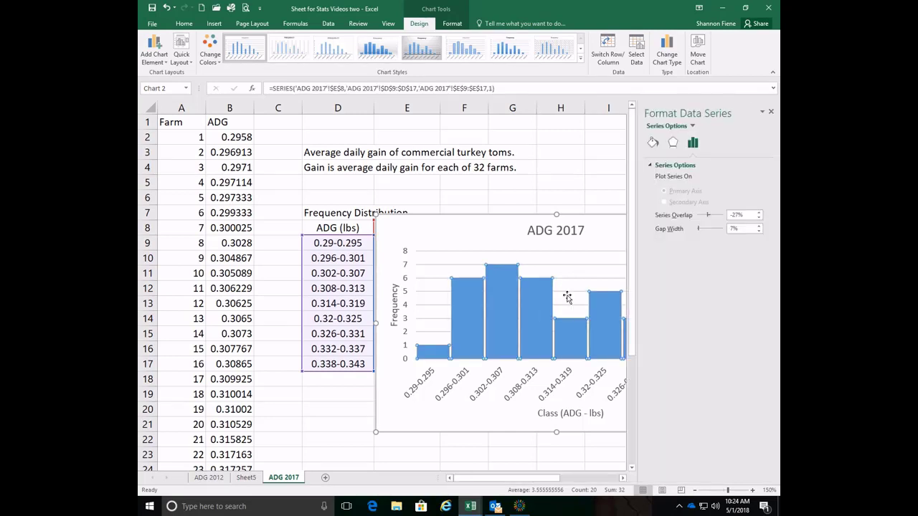
{"action": "left_click", "coordinate": [771, 113]}
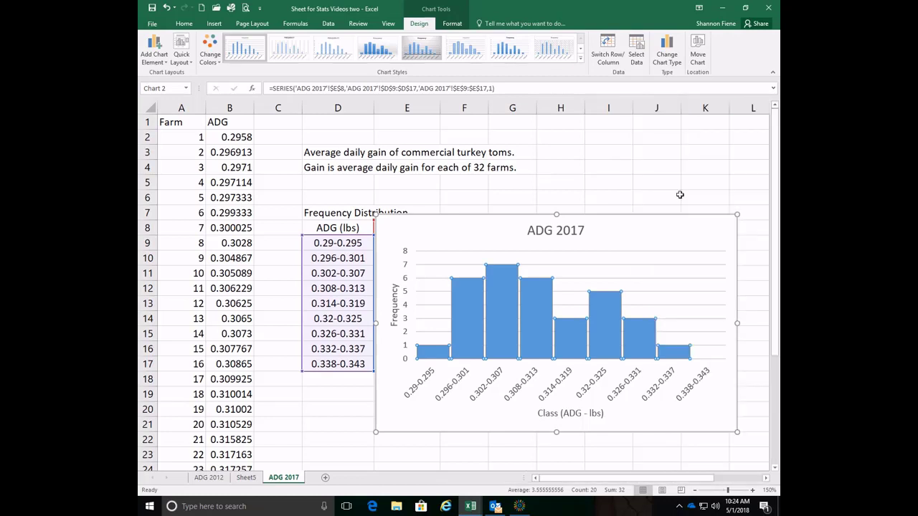
{"action": "right_click", "coordinate": [534, 307]}
{"action": "mouse_move", "coordinate": [568, 380]}
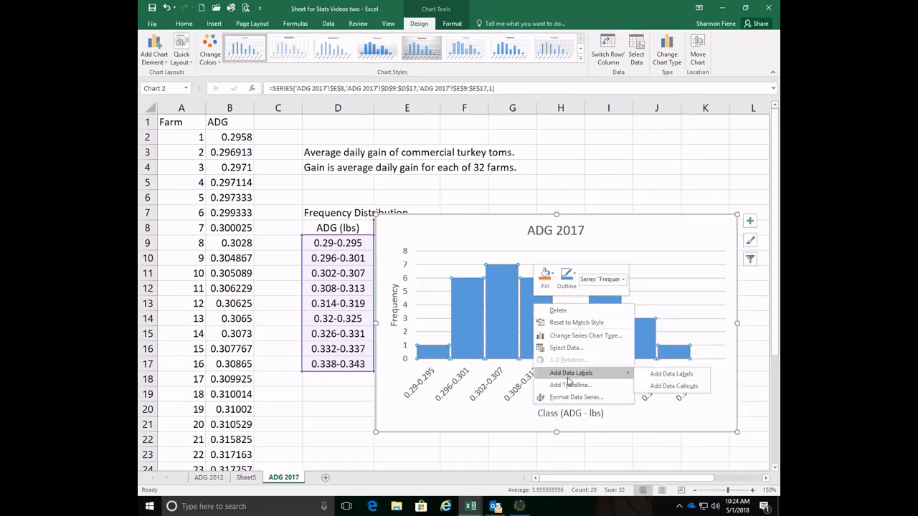
{"action": "left_click", "coordinate": [681, 375]}
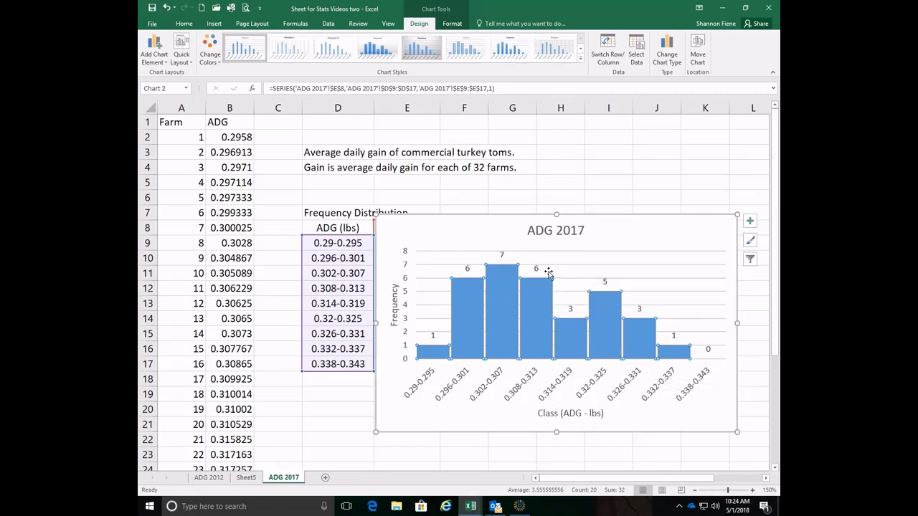
Step: Review the 2017 farm data and compare the 2012 ADG histogram with the ADG 2017 histogram
{"action": "left_click", "coordinate": [262, 304]}
{"action": "scroll", "coordinate": [261, 304], "scroll_direction": "down", "scroll_amount": 5}
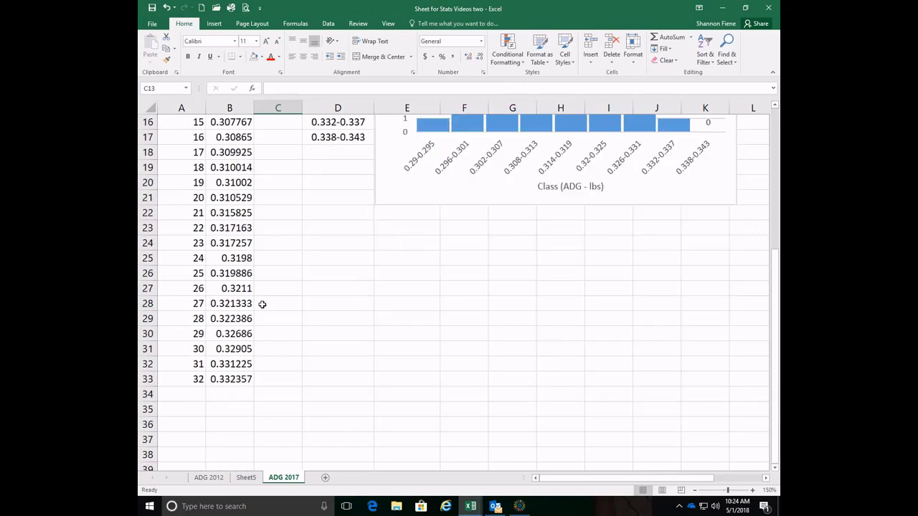
{"action": "scroll", "coordinate": [353, 387], "scroll_direction": "up", "scroll_amount": 5}
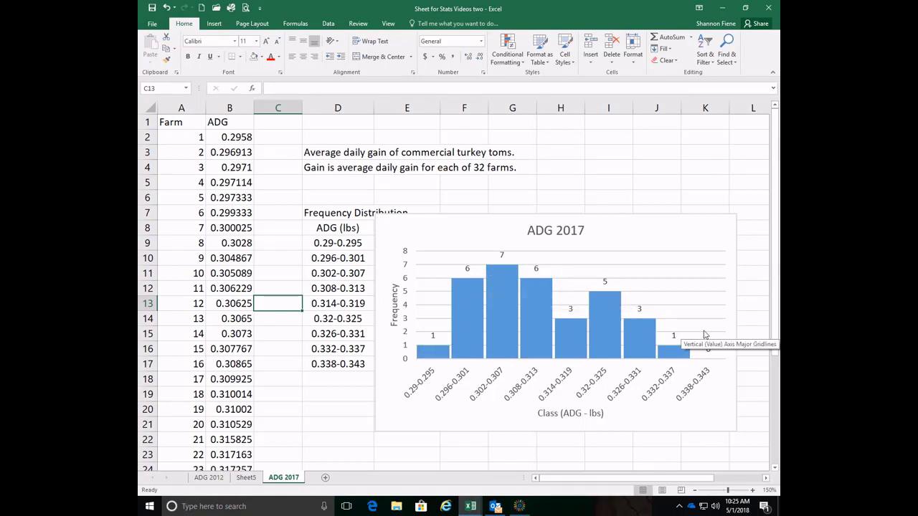
{"action": "left_click", "coordinate": [214, 478]}
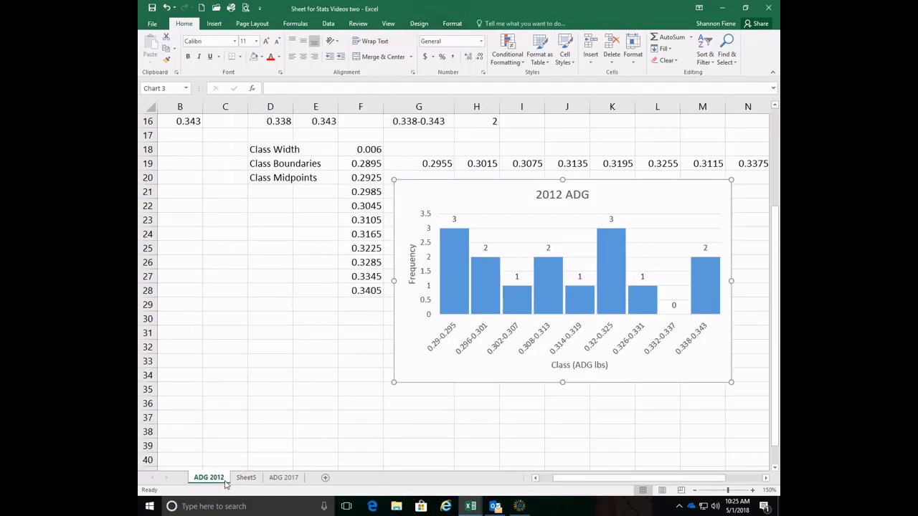
{"action": "left_click", "coordinate": [470, 378]}
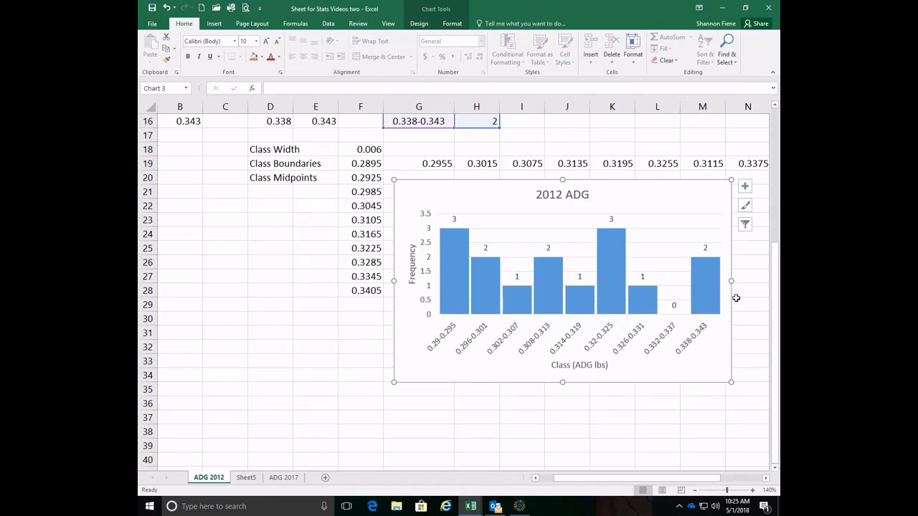
{"action": "left_click", "coordinate": [285, 479]}
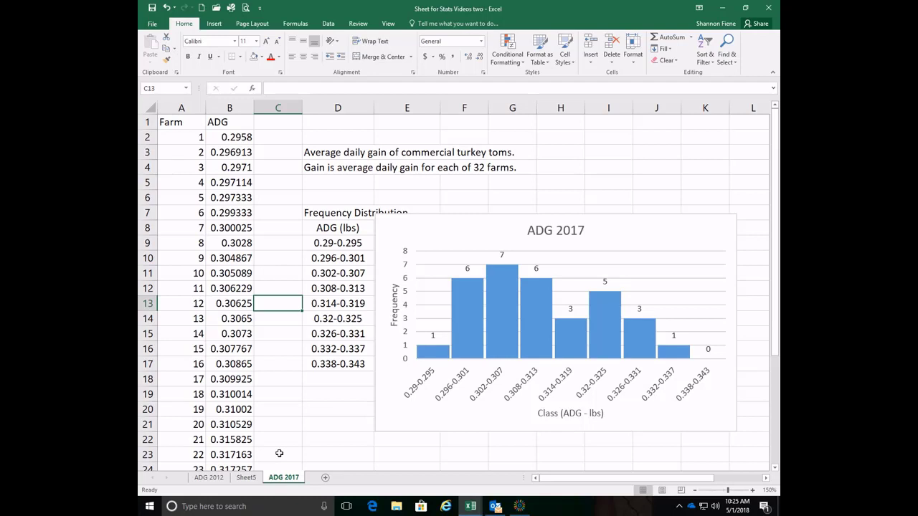
Step: Insert a 2-D clustered column chart from the combined 2013 and 2017 frequency table A1:C11 on Sheet5
{"action": "left_click", "coordinate": [247, 480]}
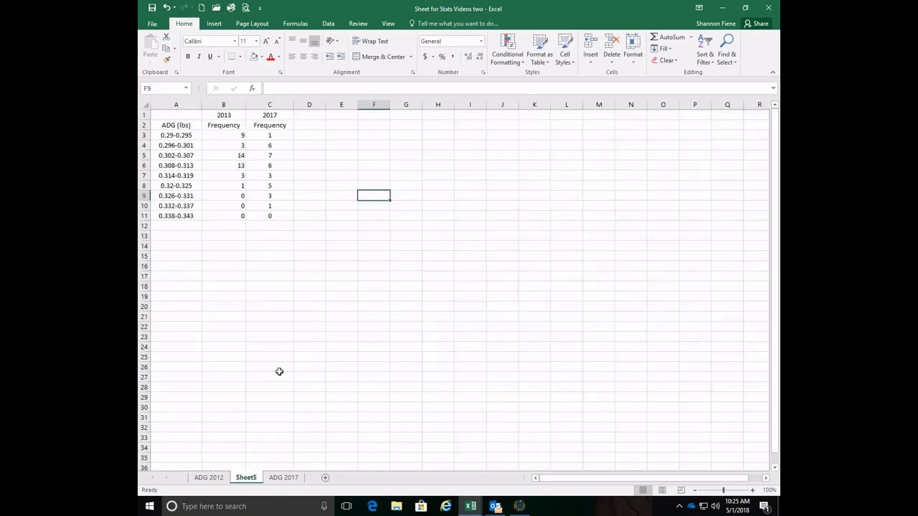
{"action": "left_click", "coordinate": [286, 307]}
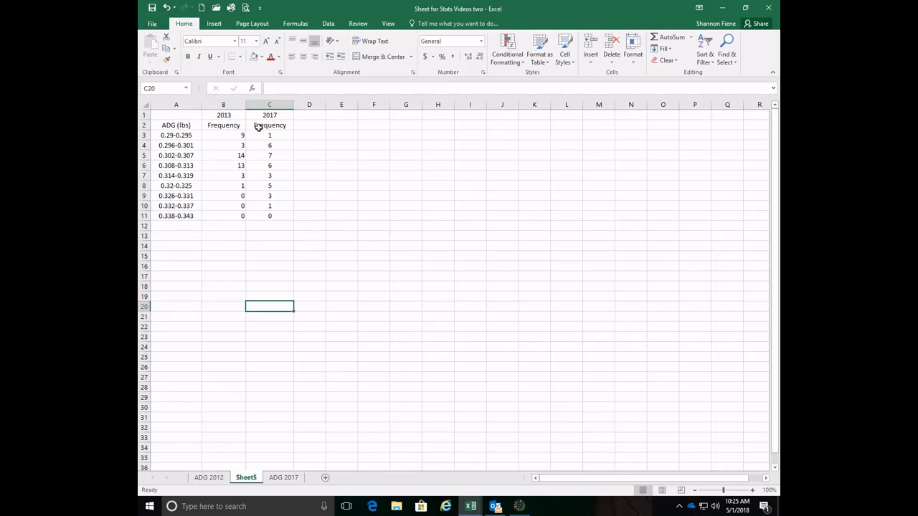
{"action": "left_click_drag", "start_coordinate": [176, 116], "coordinate": [269, 217]}
{"action": "left_click", "coordinate": [214, 23]}
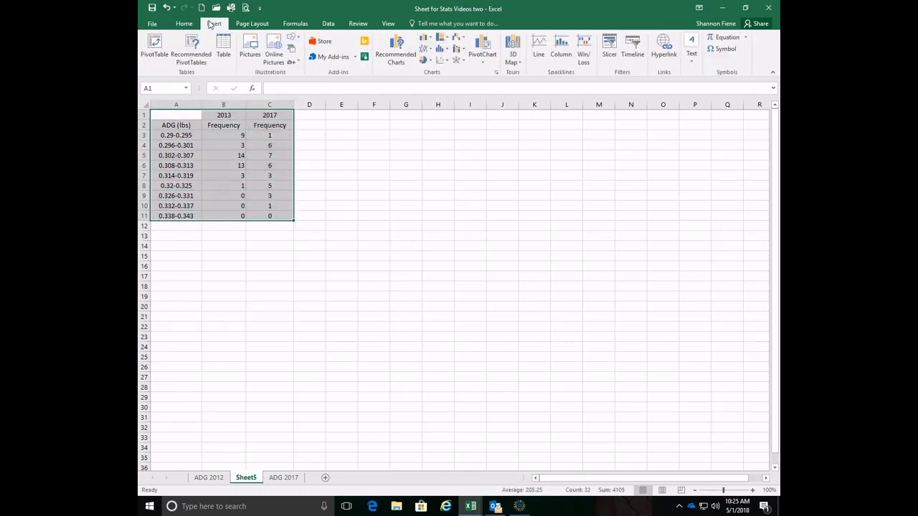
{"action": "left_click", "coordinate": [425, 37]}
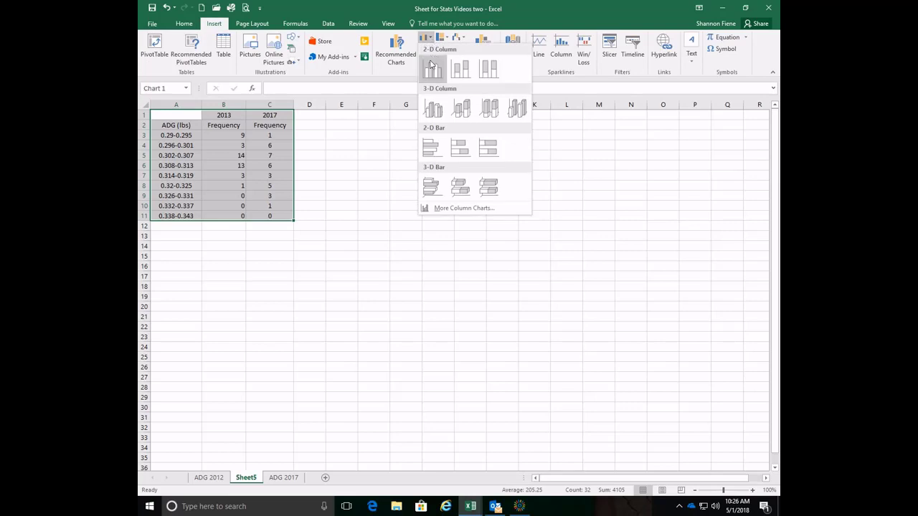
{"action": "left_click", "coordinate": [431, 65]}
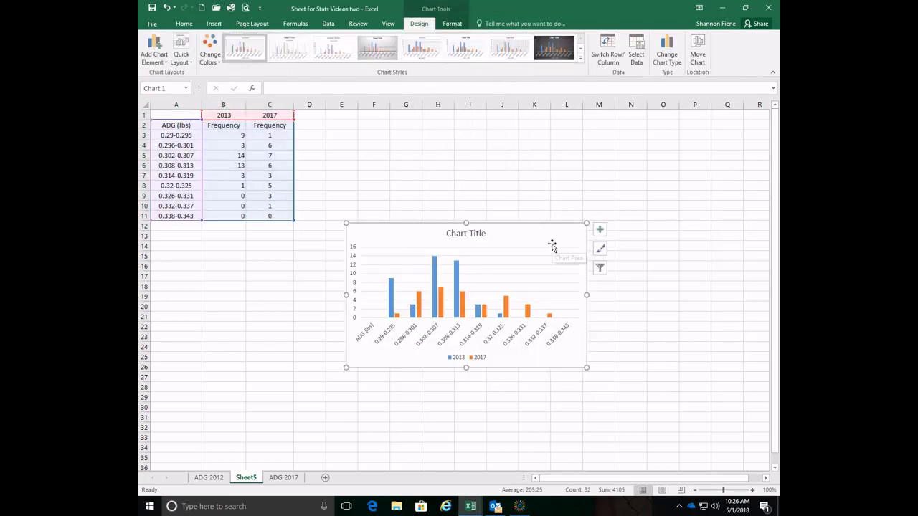
Step: Move the new chart's legend to its upper right and set the chart title to "2013 and 2017 ADG"
{"action": "left_click", "coordinate": [479, 360]}
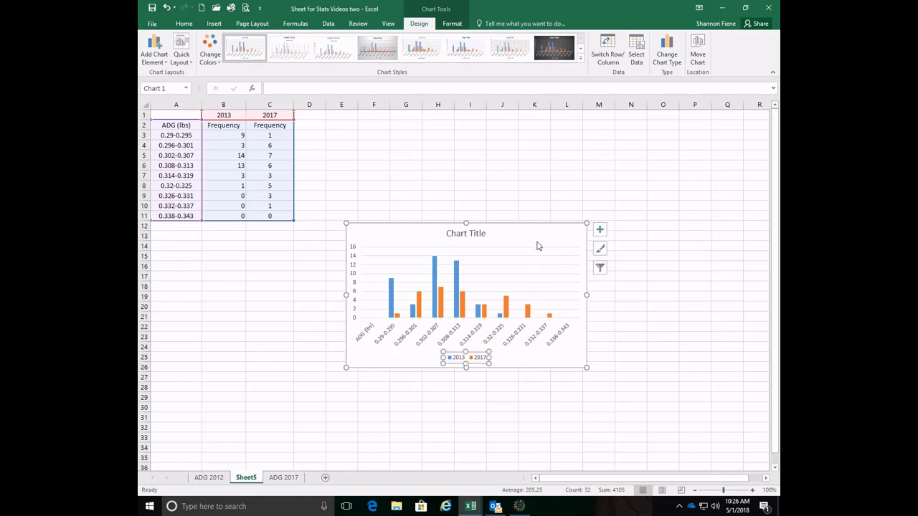
{"action": "left_click_drag", "start_coordinate": [476, 355], "coordinate": [542, 234]}
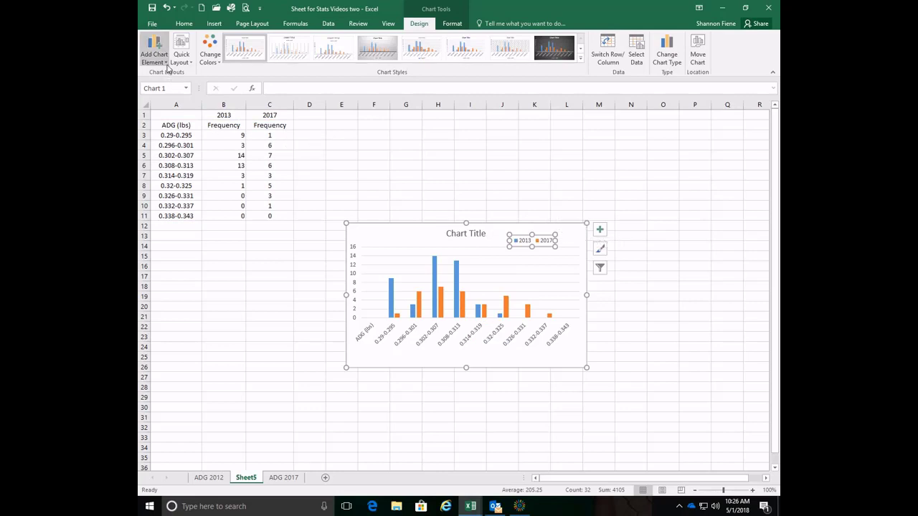
{"action": "left_click", "coordinate": [464, 234]}
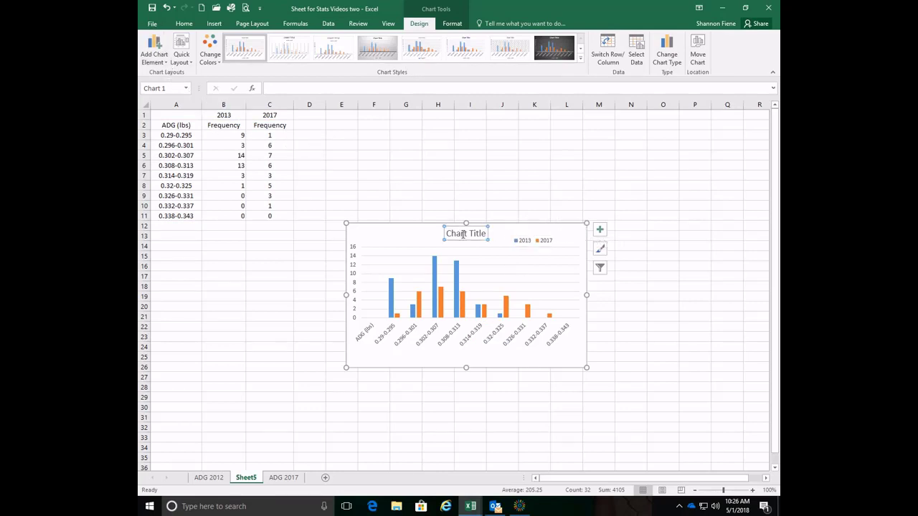
{"action": "type", "text": "2013 and 2017"}
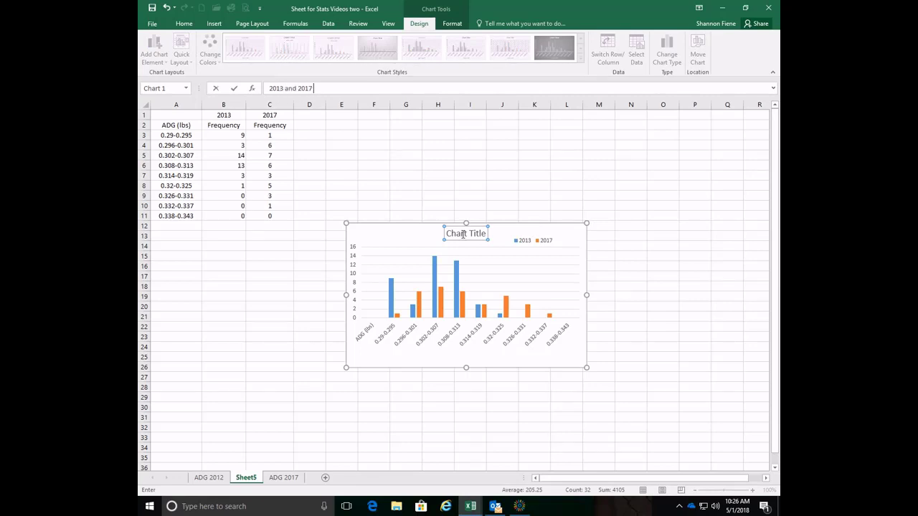
{"action": "type", "text": "G"}
{"action": "key", "text": "Return"}
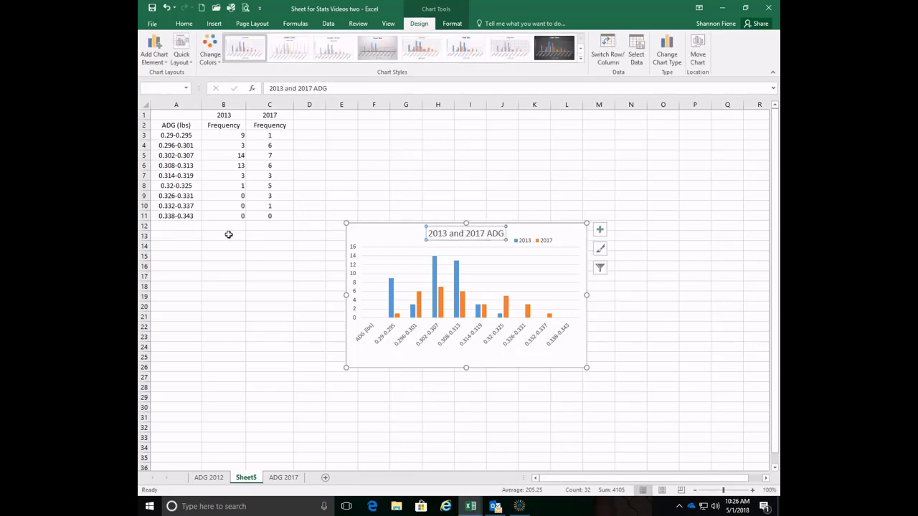
Step: Add a primary horizontal axis title to the combined chart reading "Class (ADG - lbs)"
{"action": "left_click", "coordinate": [154, 51]}
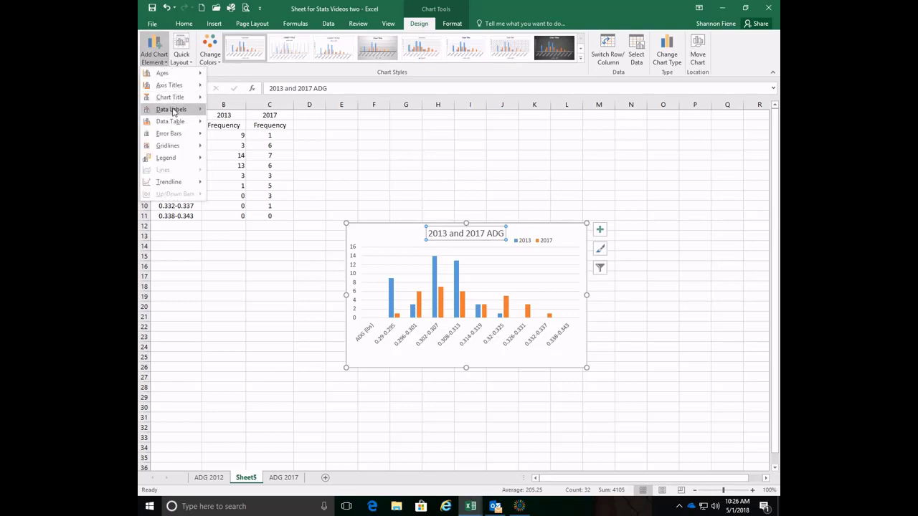
{"action": "mouse_move", "coordinate": [172, 85]}
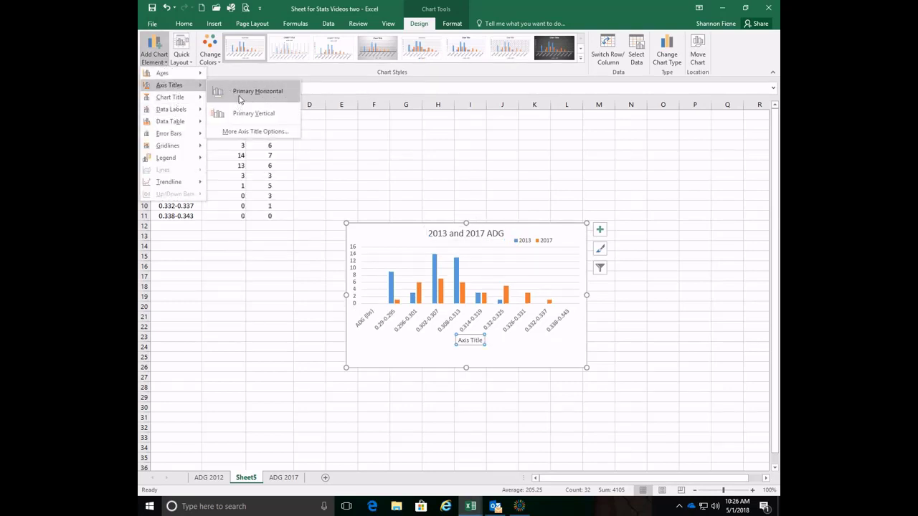
{"action": "left_click", "coordinate": [239, 99]}
{"action": "type", "text": "Class (ADG - lbs"}
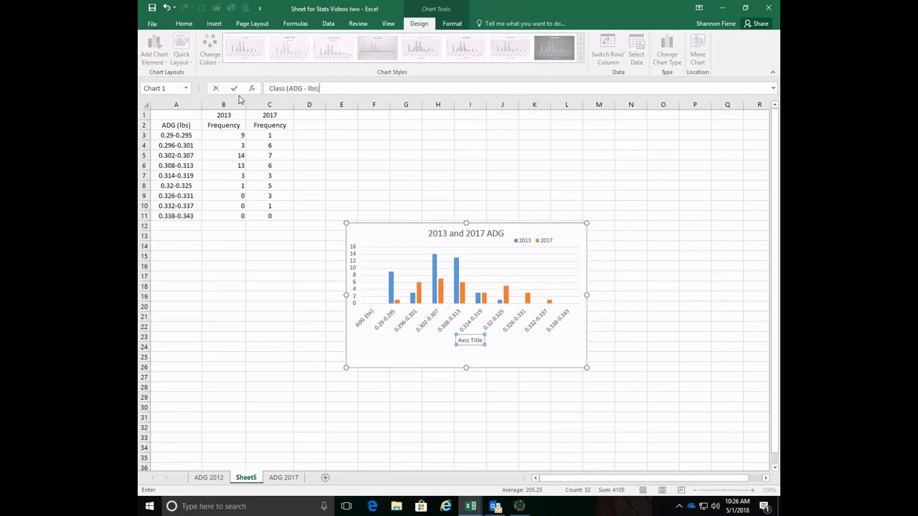
{"action": "left_click", "coordinate": [447, 167]}
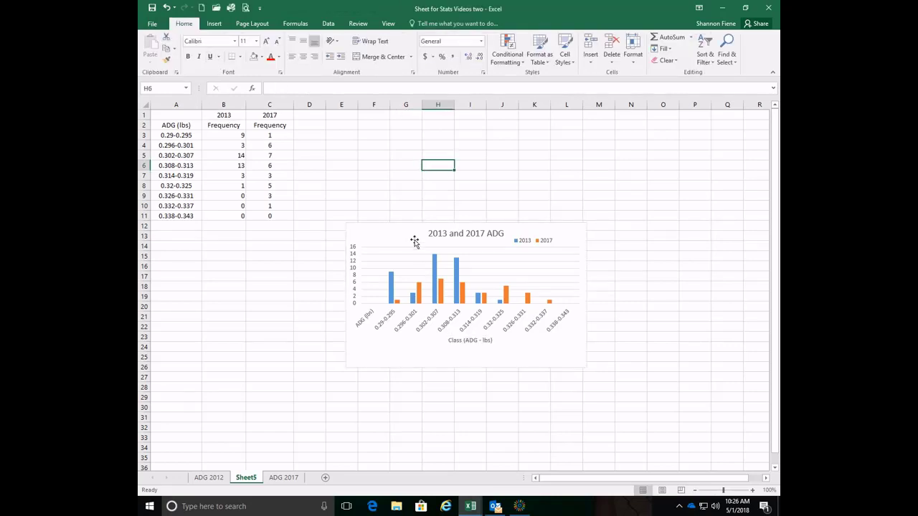
Step: Add a primary vertical axis title to the combined chart reading "Frequency"
{"action": "left_click", "coordinate": [414, 241]}
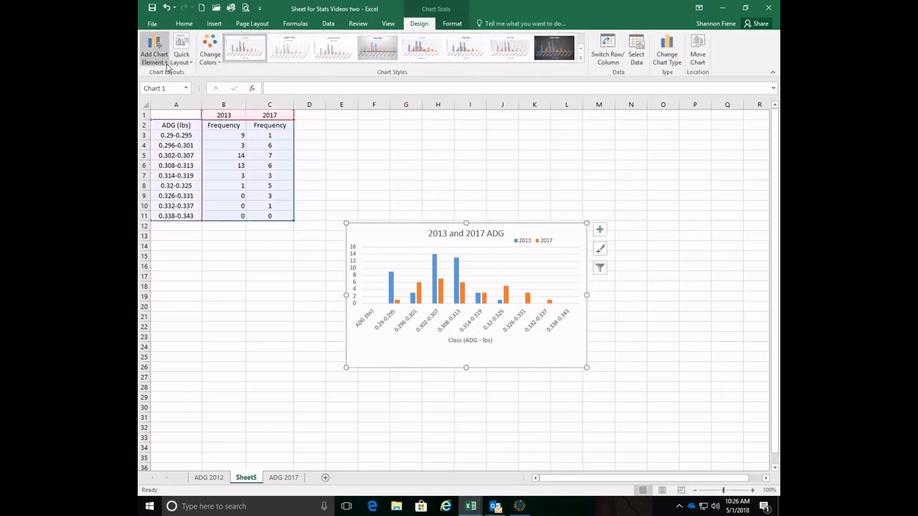
{"action": "left_click", "coordinate": [167, 64]}
{"action": "mouse_move", "coordinate": [169, 86]}
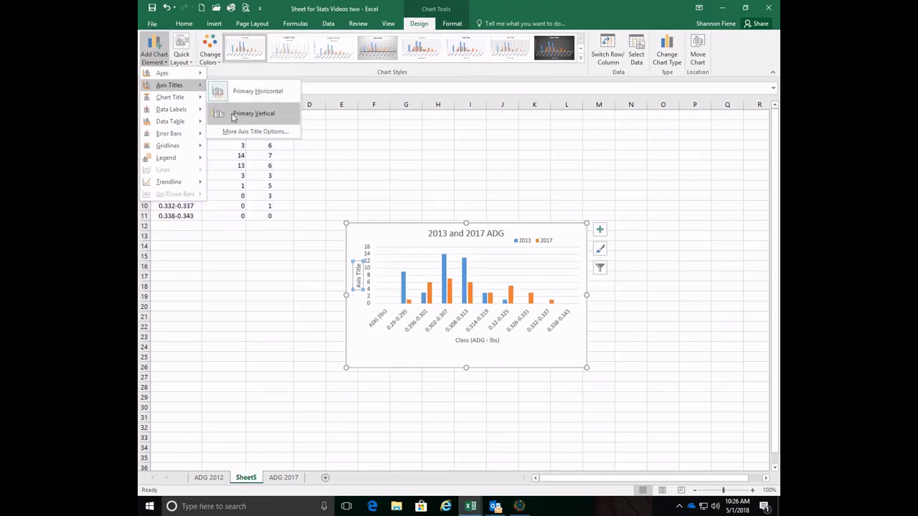
{"action": "left_click", "coordinate": [247, 114]}
{"action": "type", "text": "Frequenc"}
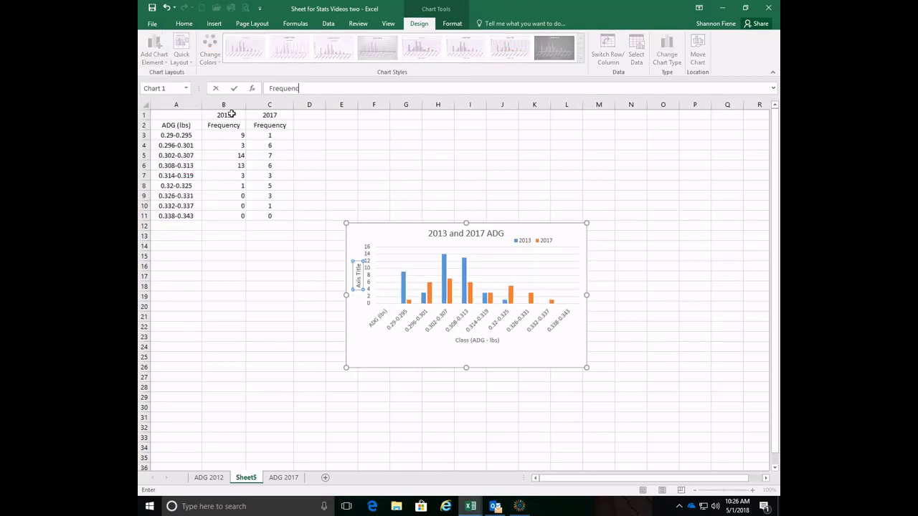
{"action": "type", "text": "y"}
{"action": "left_click", "coordinate": [516, 154]}
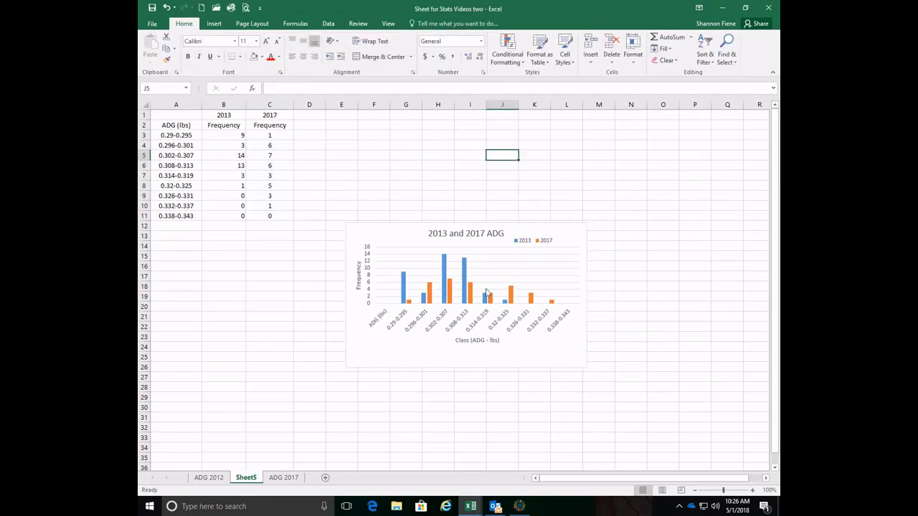
Step: Reduce the gap width of the combined chart's data series to 30%
{"action": "double_click", "coordinate": [443, 284]}
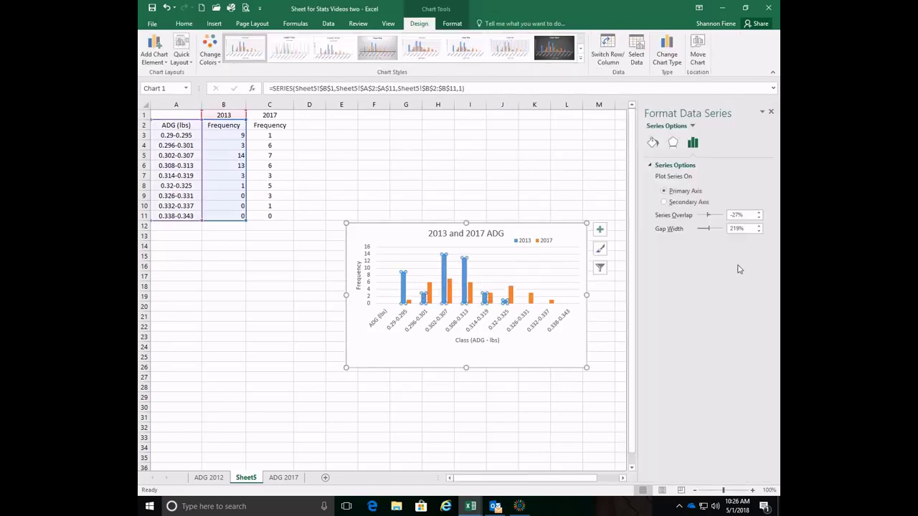
{"action": "left_click_drag", "start_coordinate": [710, 233], "coordinate": [702, 233]}
{"action": "left_click", "coordinate": [515, 300]}
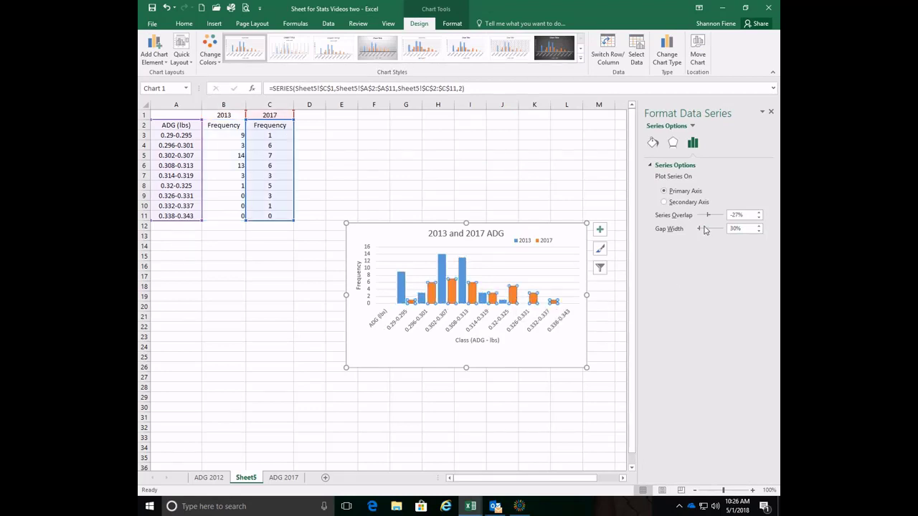
{"action": "left_click", "coordinate": [513, 301]}
{"action": "left_click", "coordinate": [604, 315]}
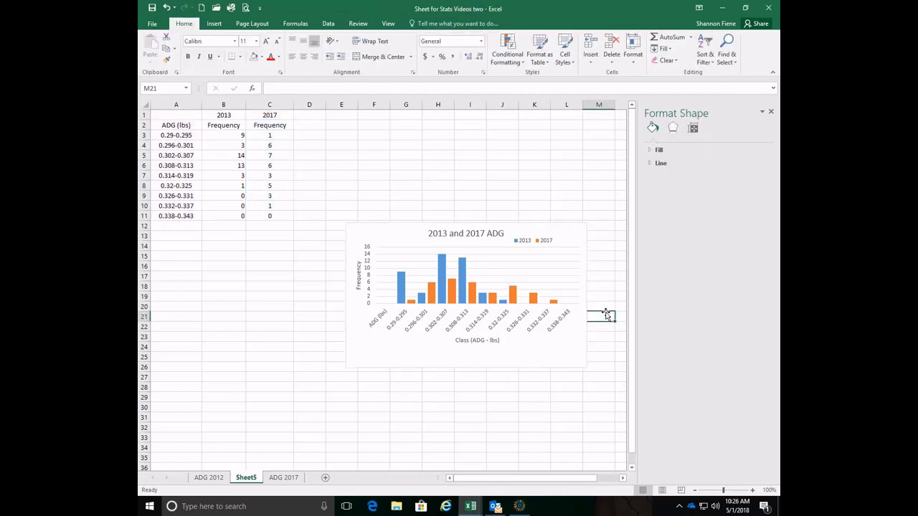
Step: Enlarge the combined chart down to about row 32 and move its legend up beside the chart title
{"action": "left_click", "coordinate": [586, 369]}
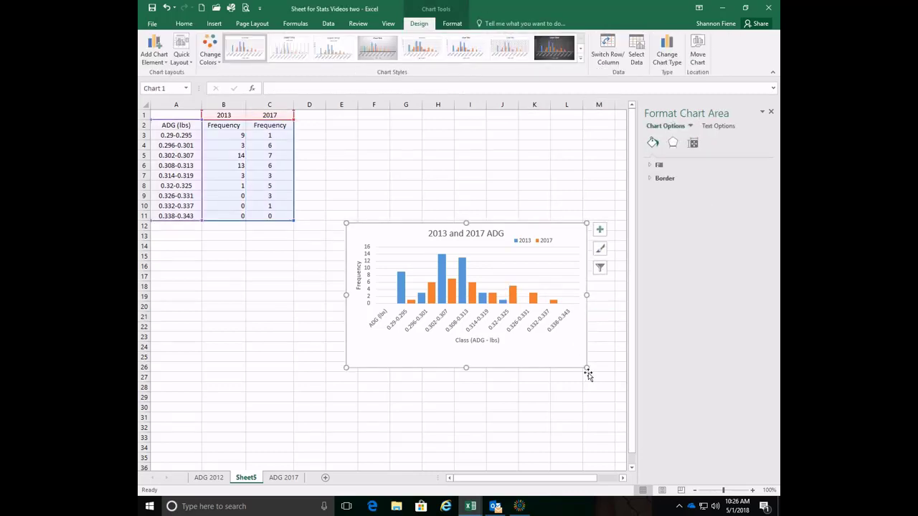
{"action": "left_click_drag", "start_coordinate": [586, 369], "coordinate": [606, 427]}
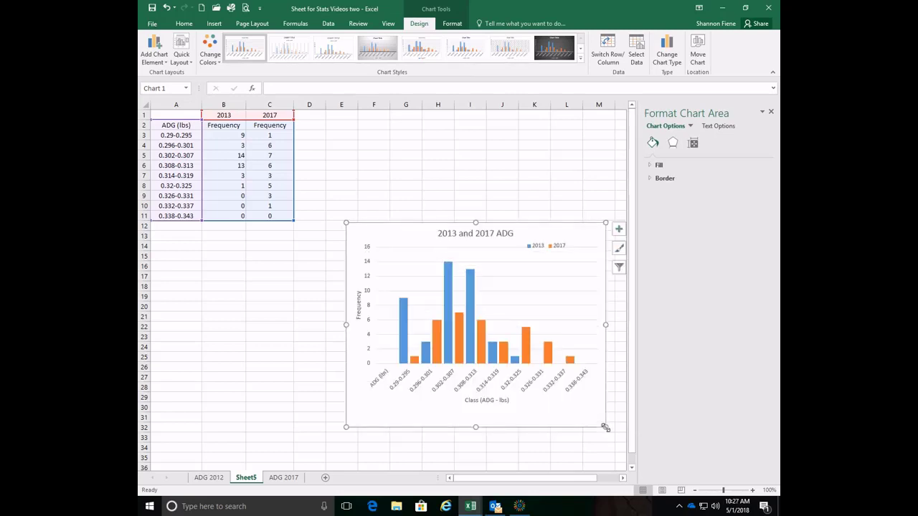
{"action": "left_click", "coordinate": [551, 247]}
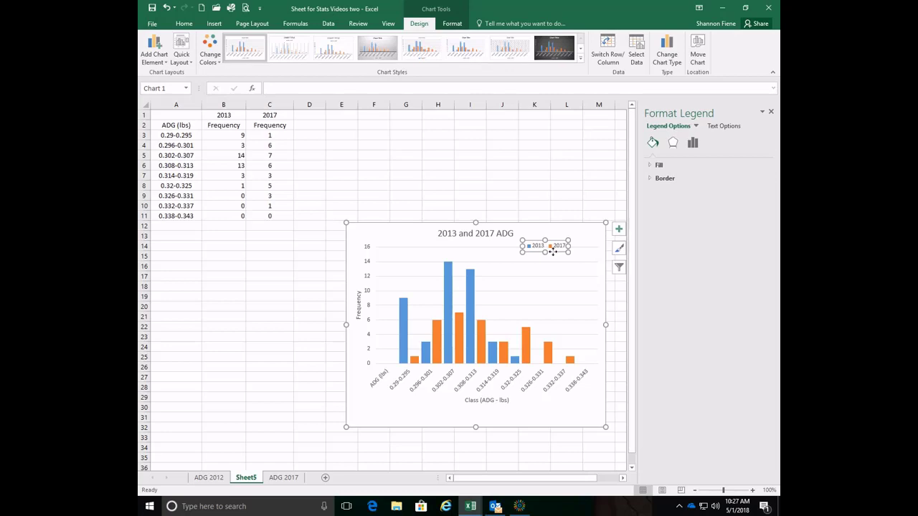
{"action": "left_click_drag", "start_coordinate": [558, 252], "coordinate": [563, 239]}
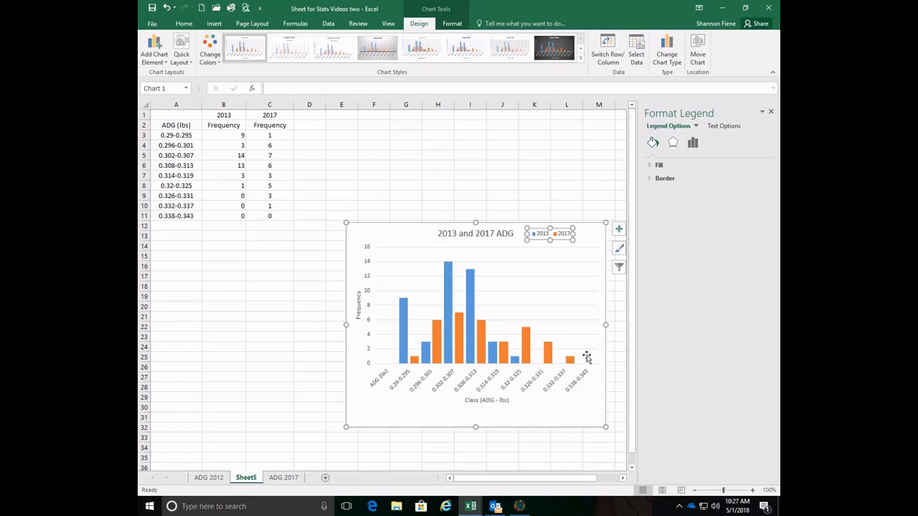
{"action": "left_click", "coordinate": [422, 157]}
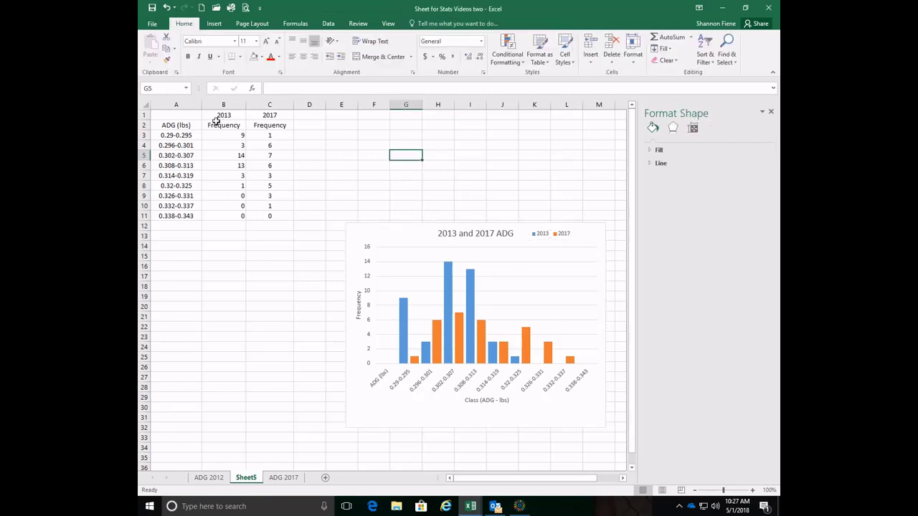